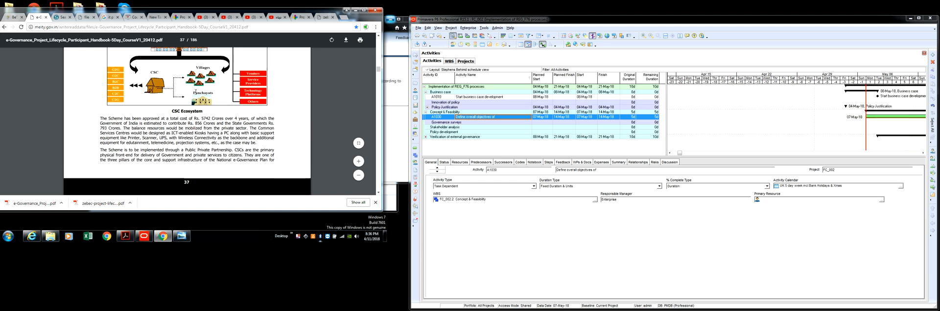
# Switch from the e-Governance handbook PDF to the Primavera P6 Professional project window
pyautogui.scroll(-3, 195, 92)
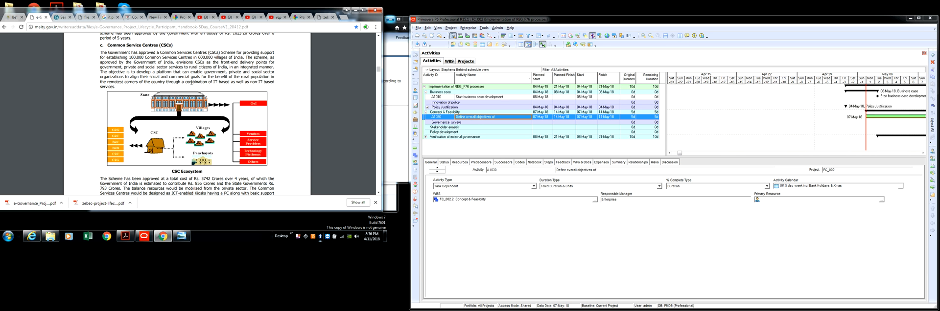
pyautogui.scroll(1, 154, 62)
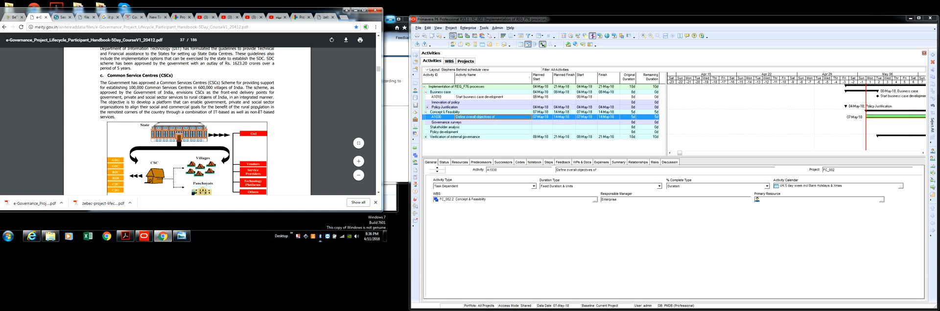
pyautogui.click(143, 239)
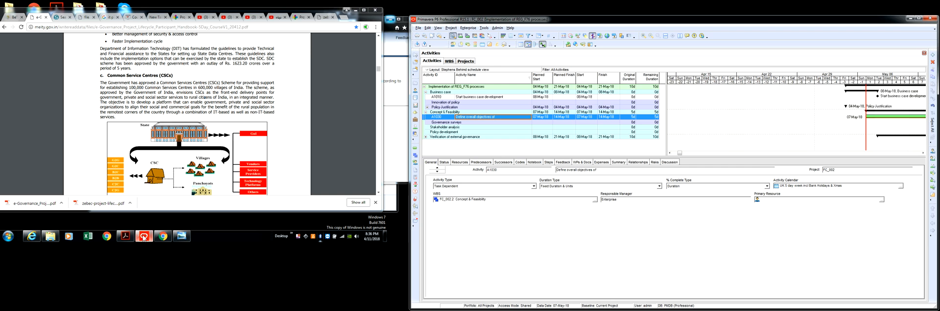
pyautogui.click(143, 238)
pyautogui.click(144, 239)
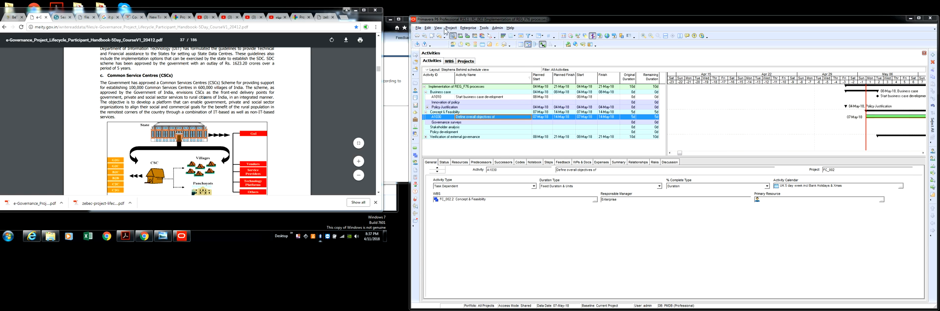
pyautogui.click(417, 29)
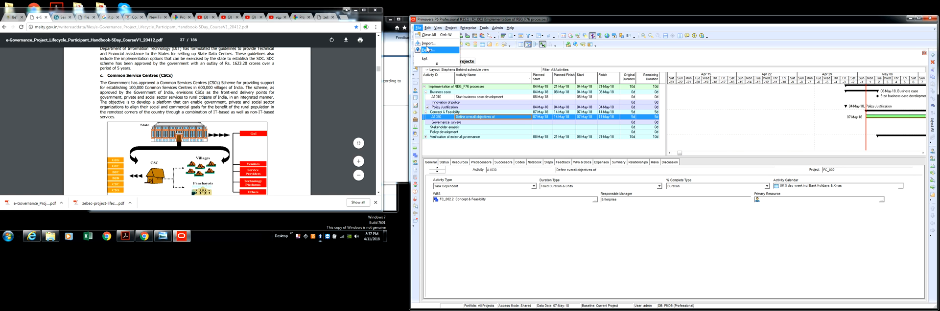
pyautogui.moveTo(418, 28)
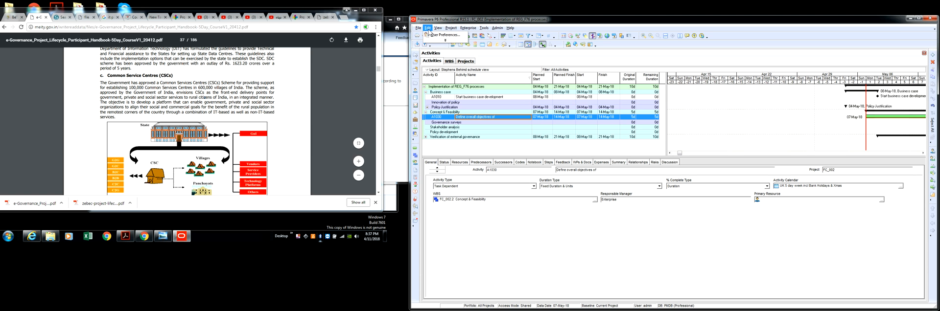
pyautogui.click(445, 41)
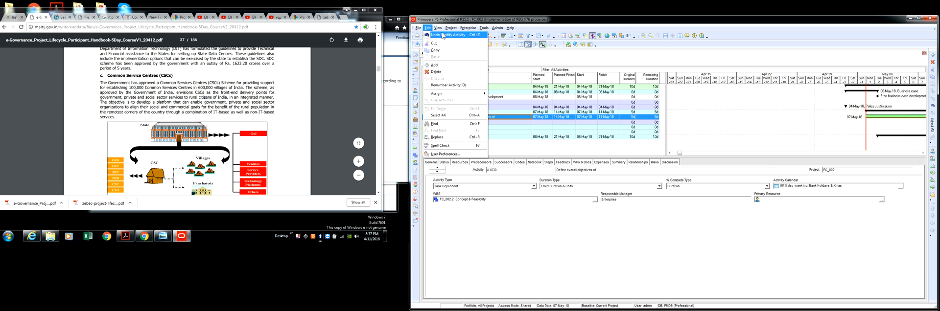
pyautogui.moveTo(440, 29)
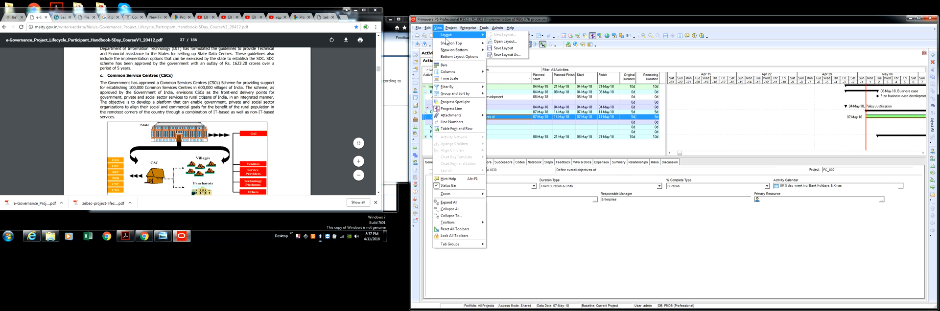
pyautogui.moveTo(456, 47)
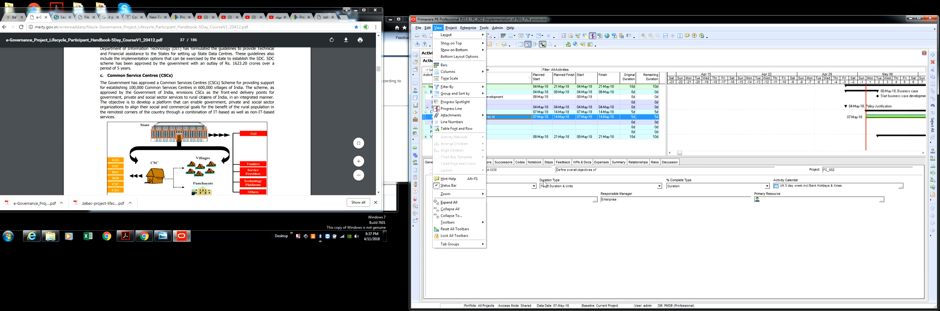
pyautogui.click(530, 234)
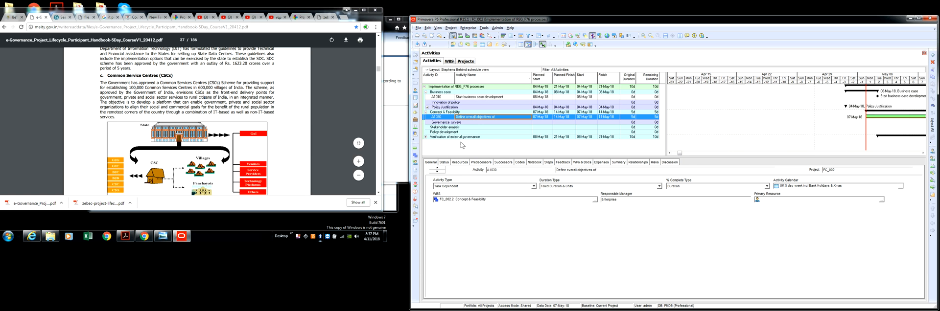
# Select the activity "Define overall objectives of" and view the global calendars that can be assigned to it
pyautogui.click(439, 113)
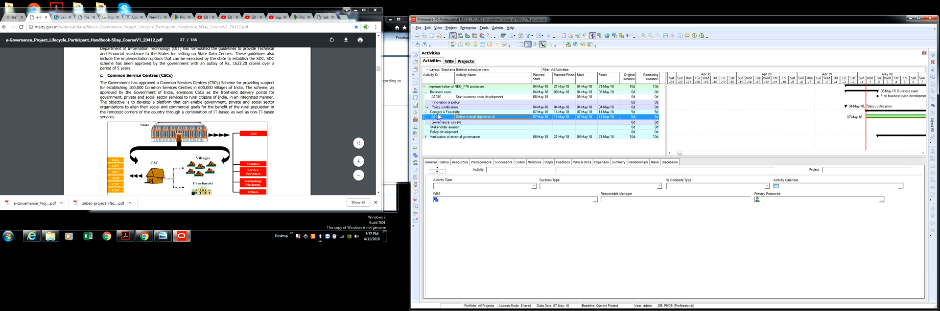
pyautogui.click(478, 118)
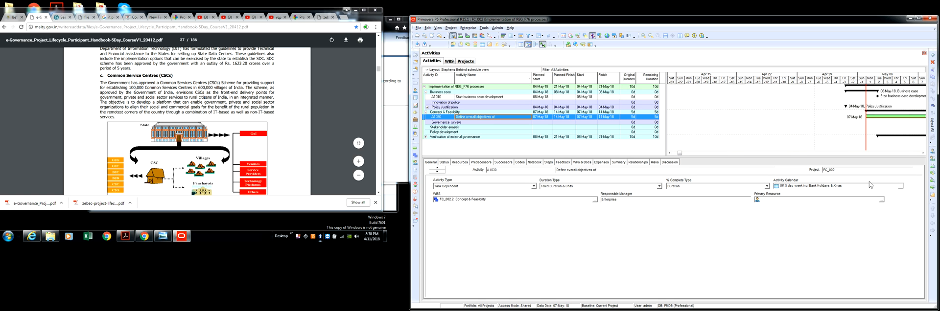
pyautogui.click(901, 187)
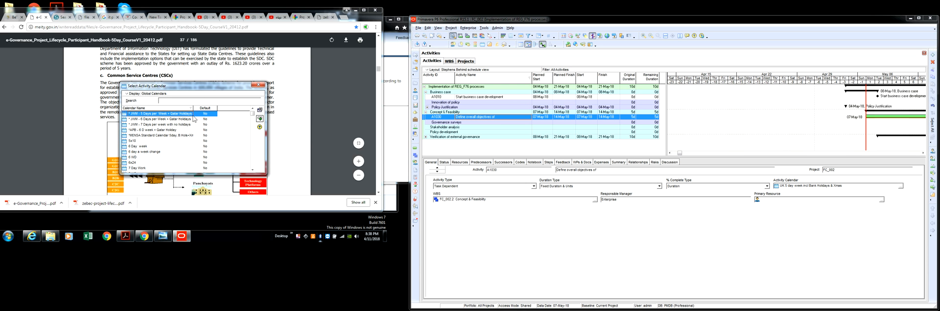
pyautogui.click(260, 118)
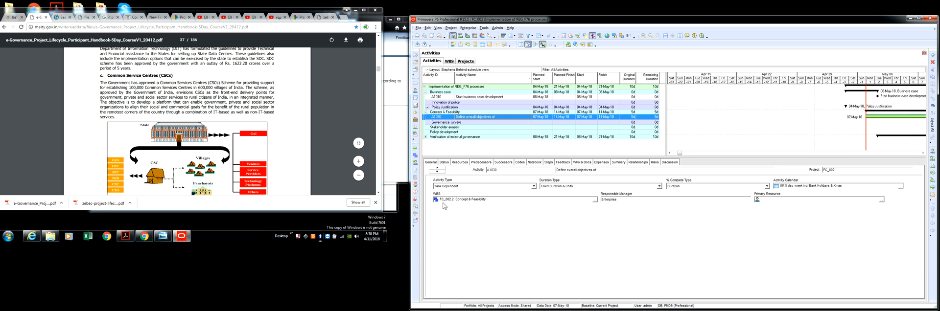
# Review the WBS elements available for the activity, from Business case to Verification of external governance, without assigning another one
pyautogui.click(595, 200)
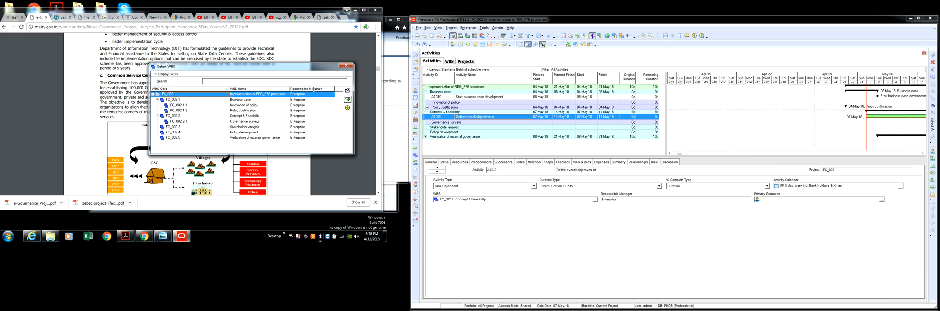
pyautogui.moveTo(289, 88); pyautogui.dragTo(313, 89)
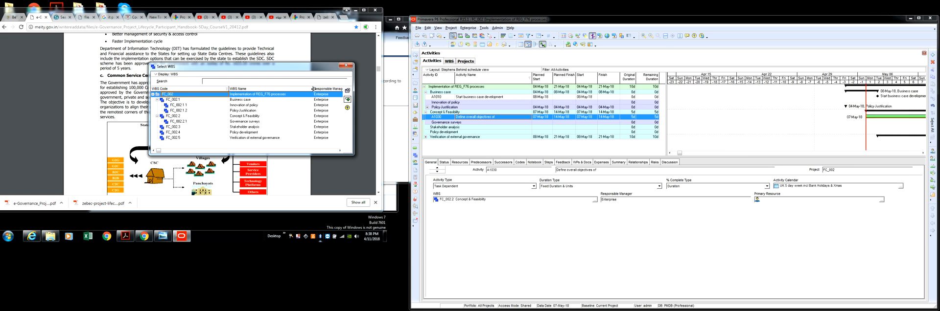
pyautogui.click(239, 100)
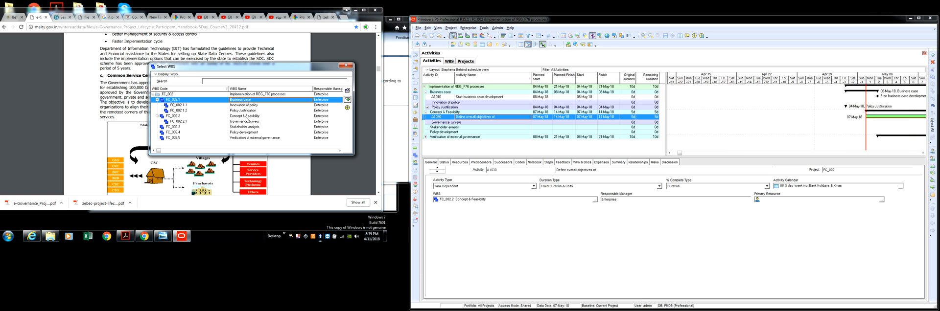
pyautogui.click(246, 117)
pyautogui.click(247, 121)
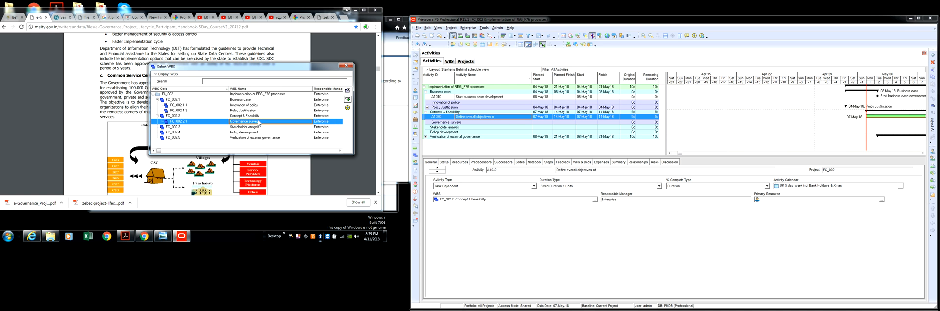
pyautogui.click(171, 127)
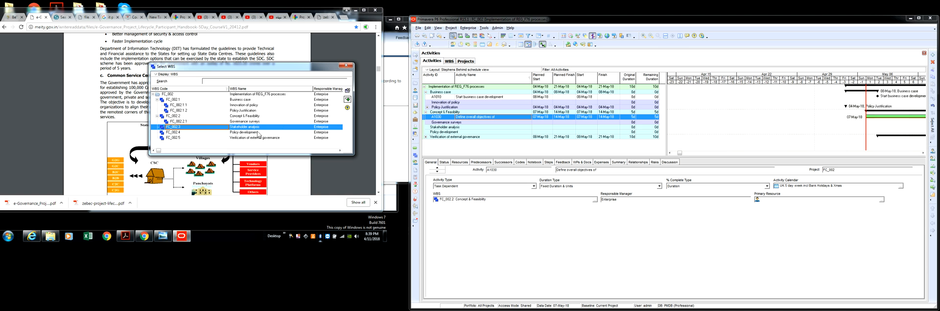
pyautogui.click(242, 133)
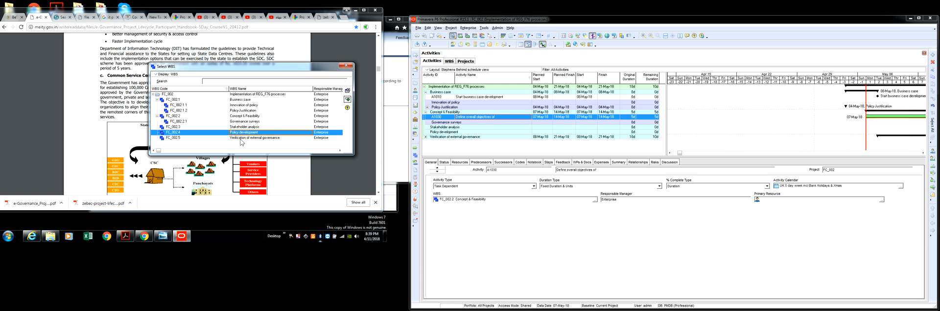
pyautogui.click(242, 139)
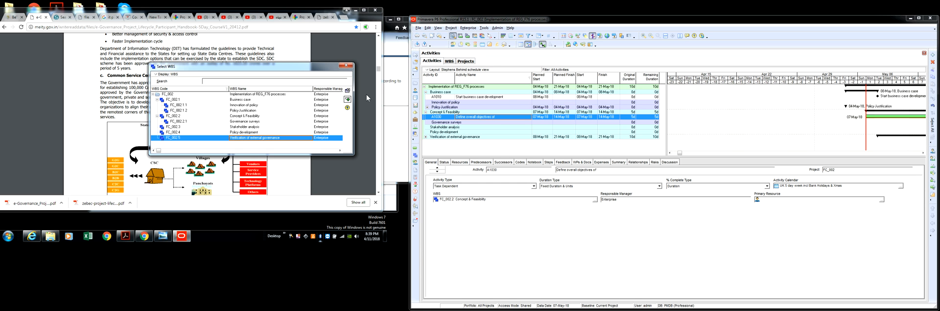
pyautogui.click(346, 65)
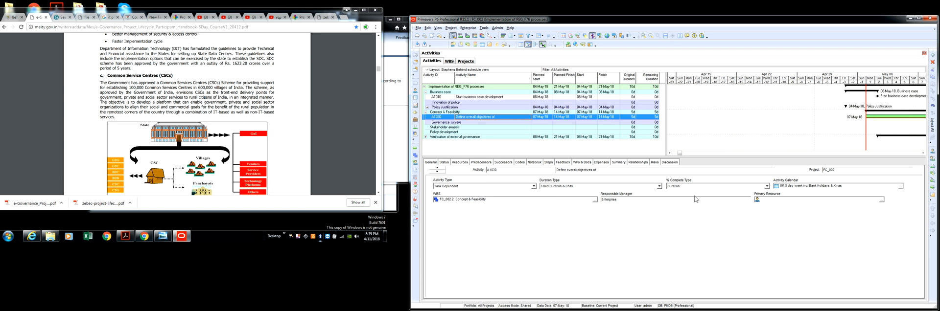
# Show the activity's status details and open the column settings of the activity table
pyautogui.click(443, 163)
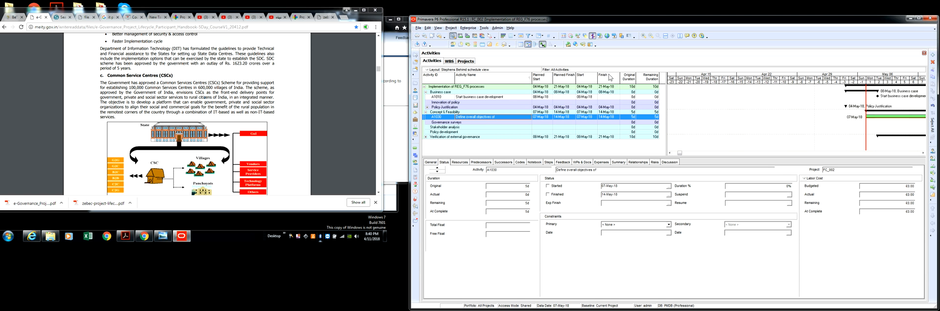
pyautogui.rightClick(643, 80)
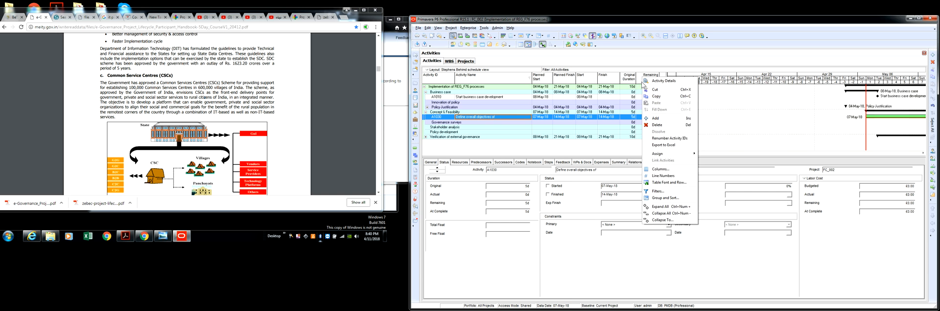
pyautogui.click(661, 170)
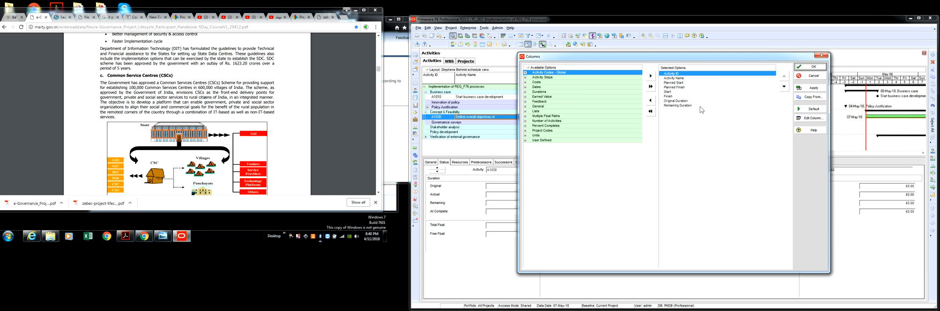
pyautogui.moveTo(677, 55); pyautogui.dragTo(583, 91)
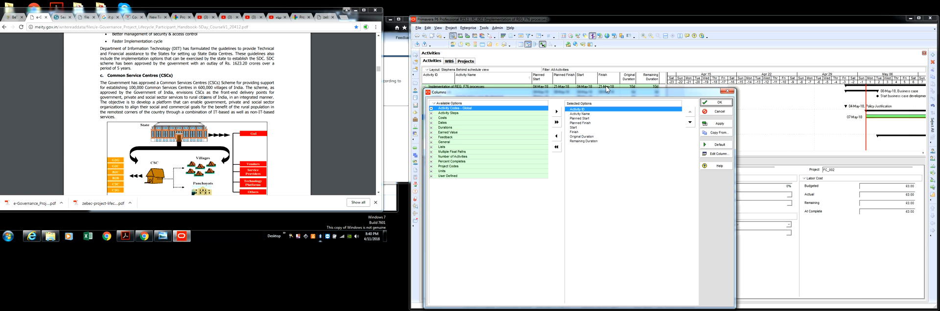
# Look into the Activity Steps and Costs column categories and regroup the available columns as a List
pyautogui.rightClick(454, 103)
pyautogui.click(502, 213)
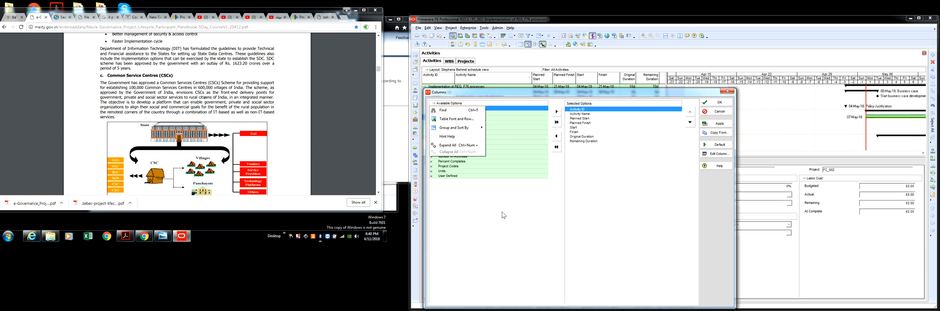
pyautogui.click(432, 113)
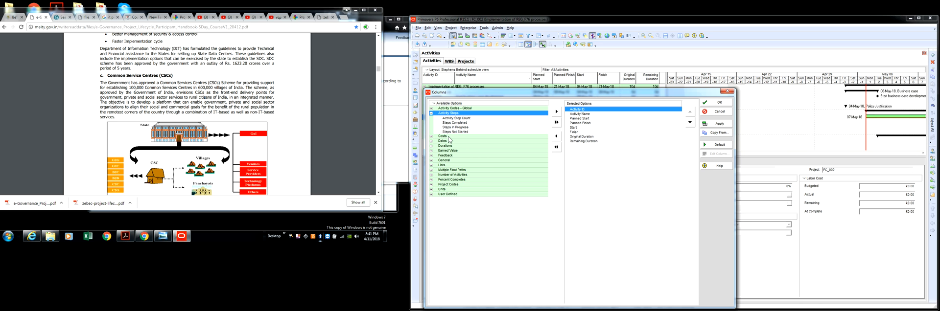
pyautogui.click(431, 136)
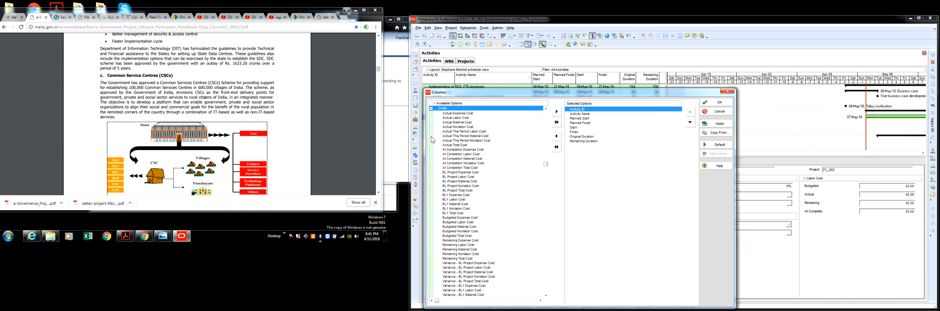
pyautogui.click(439, 108)
pyautogui.rightClick(466, 102)
pyautogui.moveTo(479, 131)
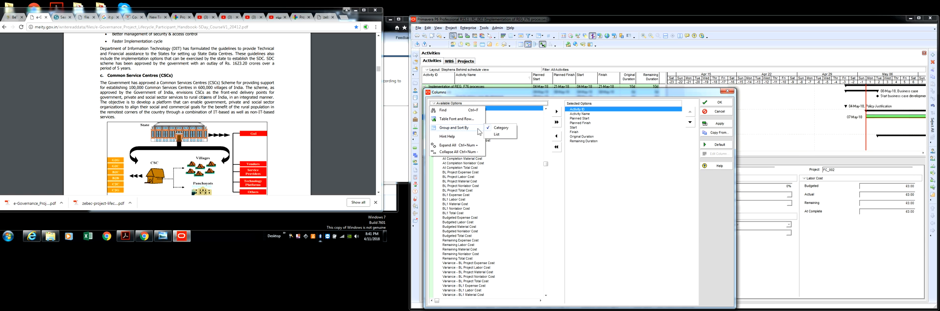
pyautogui.click(499, 135)
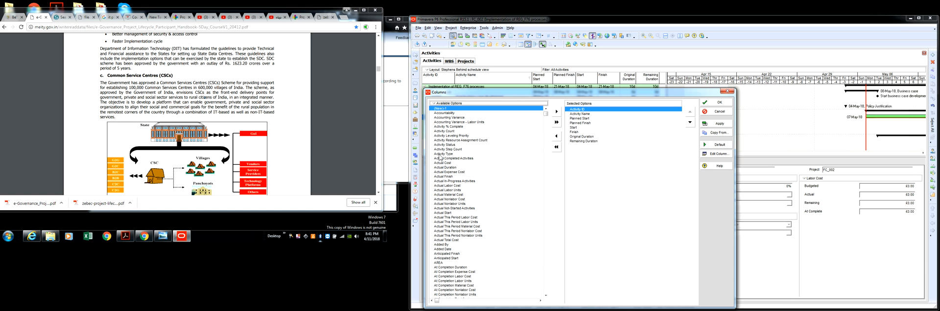
# Browse the available columns, add the Added By column to the activity table and apply the change
pyautogui.click(451, 181)
pyautogui.scroll(-1, 452, 184)
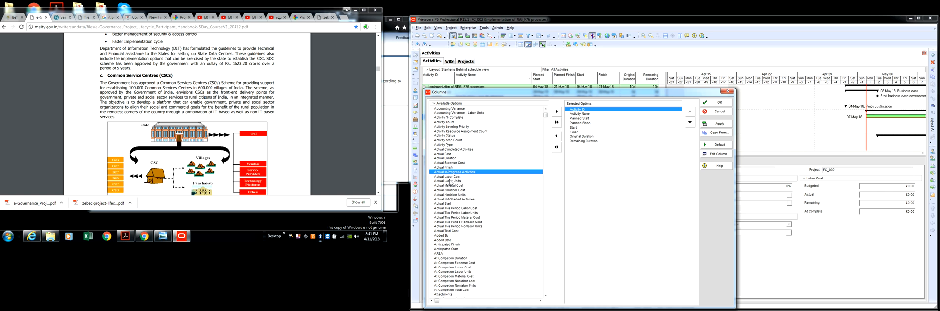
pyautogui.click(453, 254)
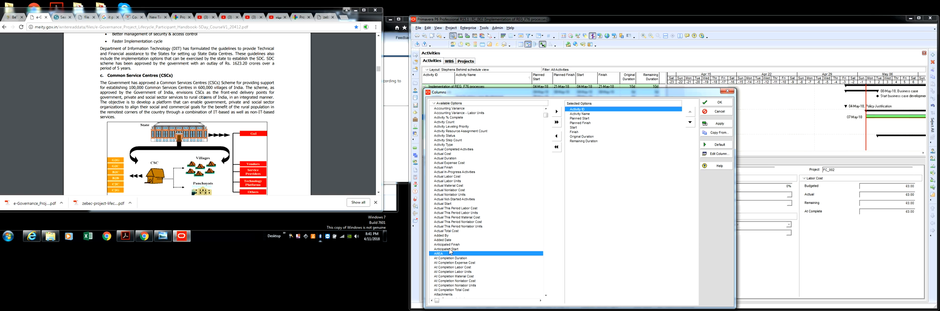
pyautogui.click(452, 249)
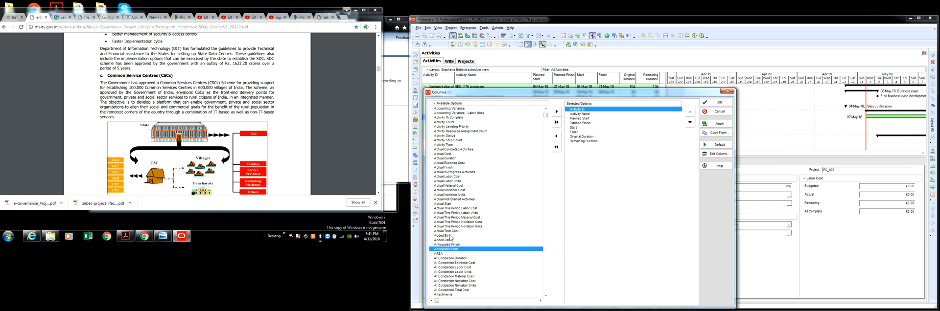
pyautogui.click(451, 236)
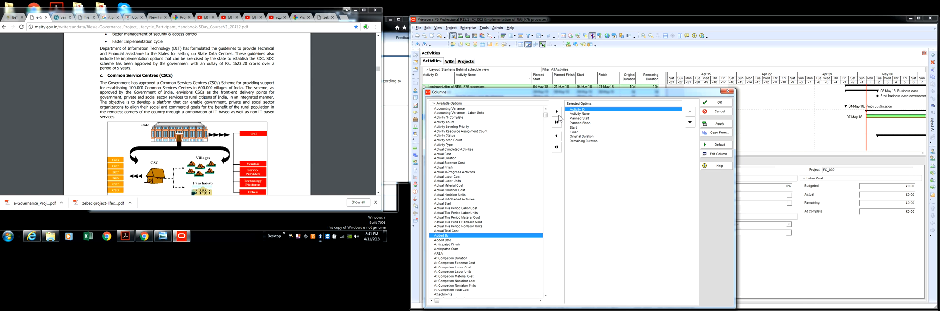
pyautogui.click(556, 111)
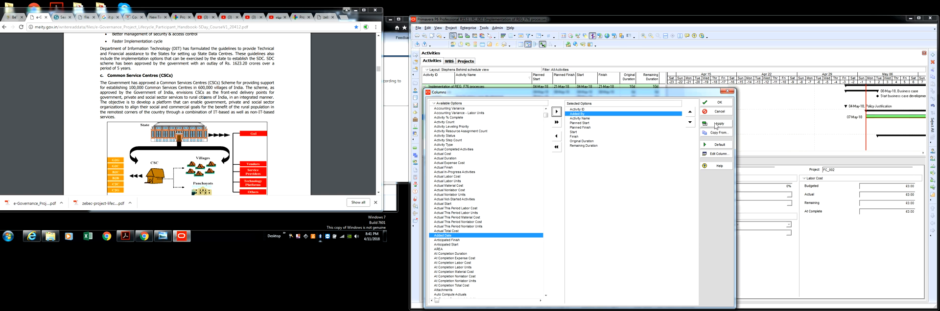
pyautogui.click(720, 124)
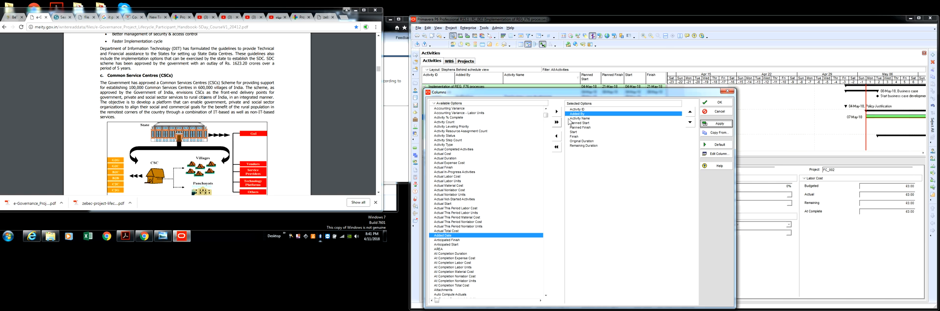
# Remove the Added By column from the activity table and apply the column settings
pyautogui.click(556, 138)
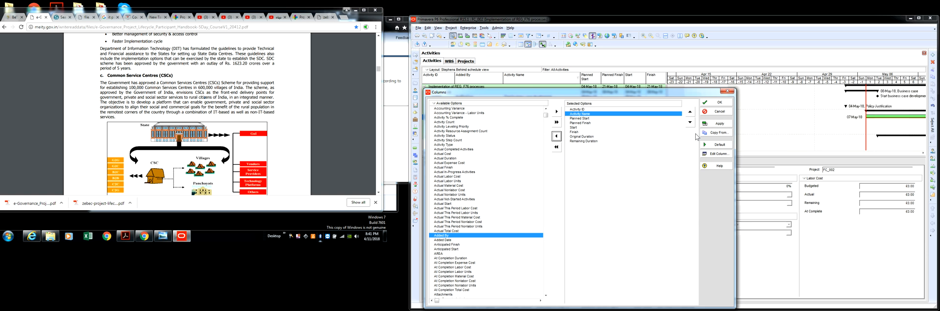
pyautogui.click(720, 126)
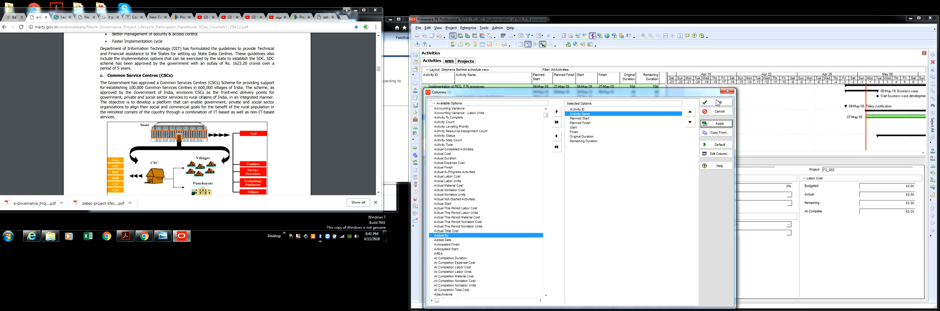
pyautogui.click(717, 103)
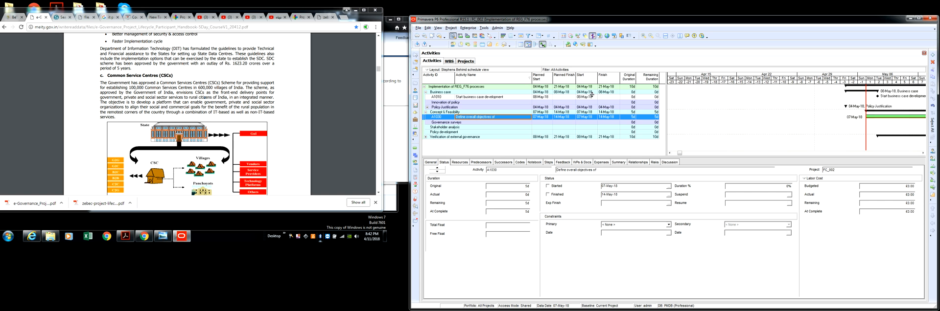
# Remove the Planned Start and Planned Finish columns from the activity table and apply the column settings
pyautogui.rightClick(550, 81)
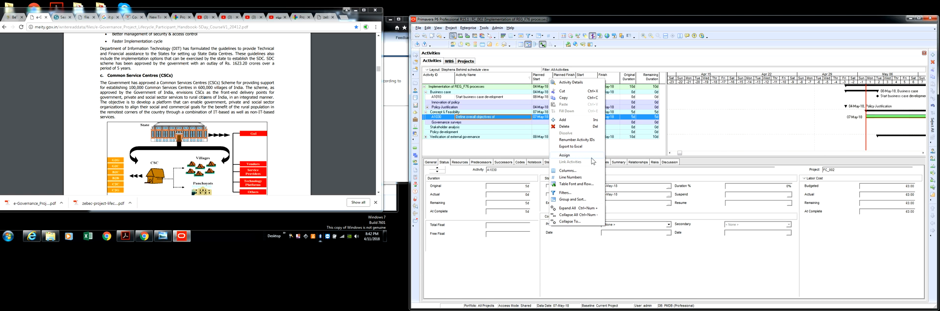
pyautogui.moveTo(595, 155)
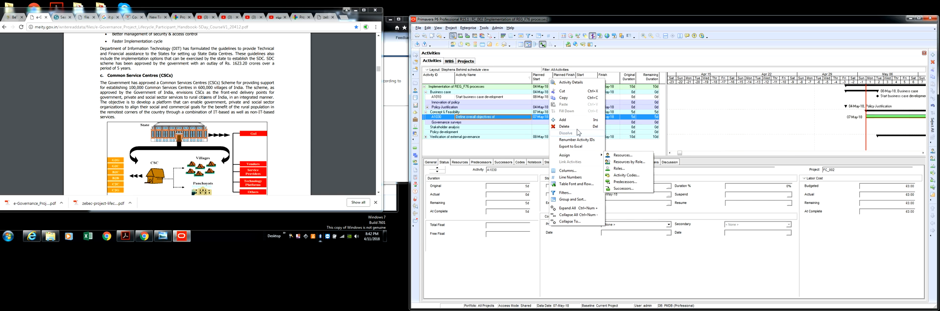
pyautogui.click(577, 171)
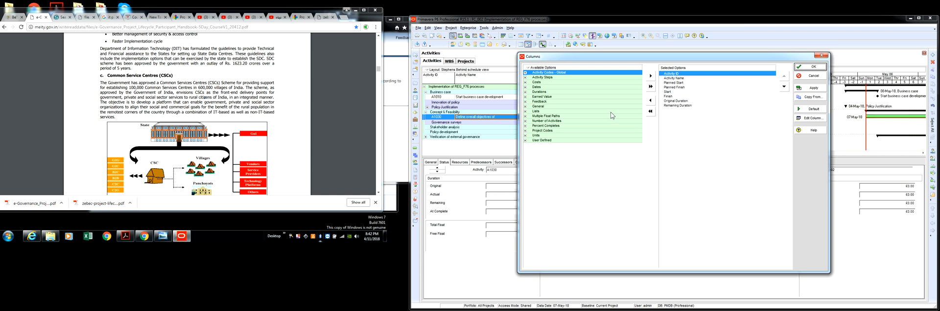
pyautogui.click(671, 83)
pyautogui.click(651, 101)
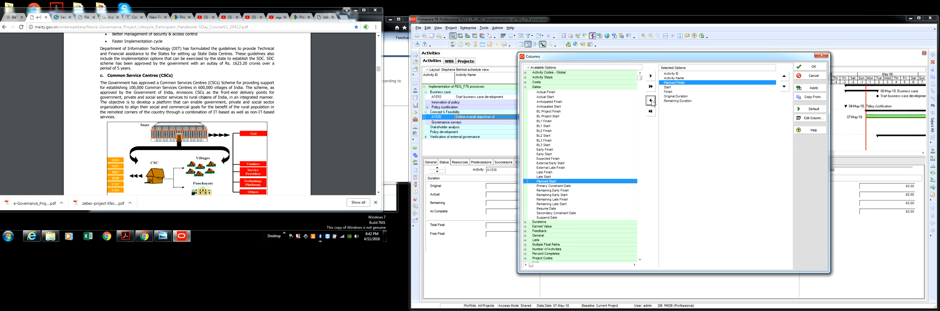
pyautogui.click(652, 101)
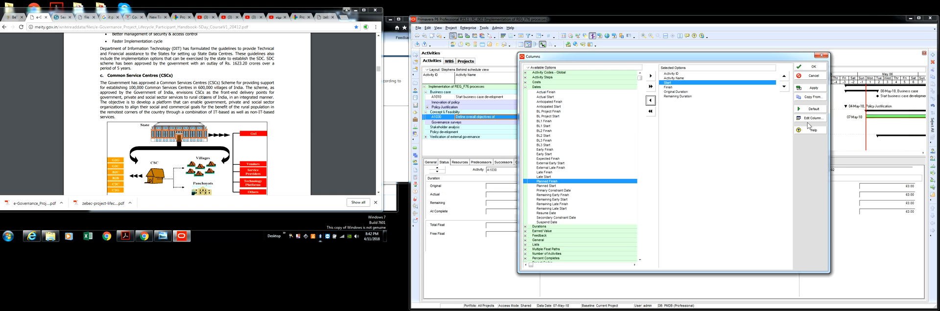
pyautogui.click(808, 87)
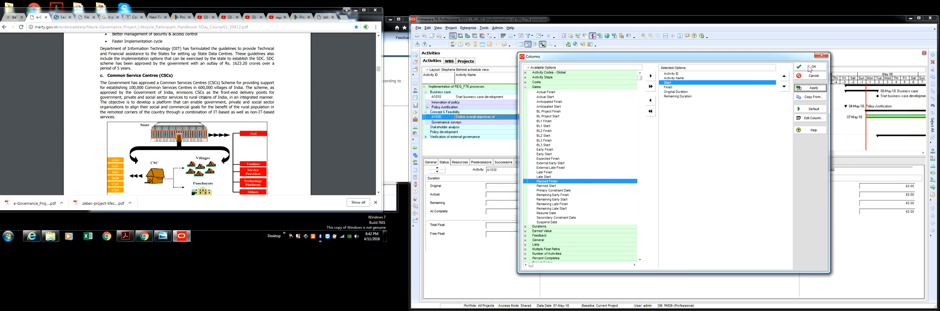
pyautogui.click(810, 67)
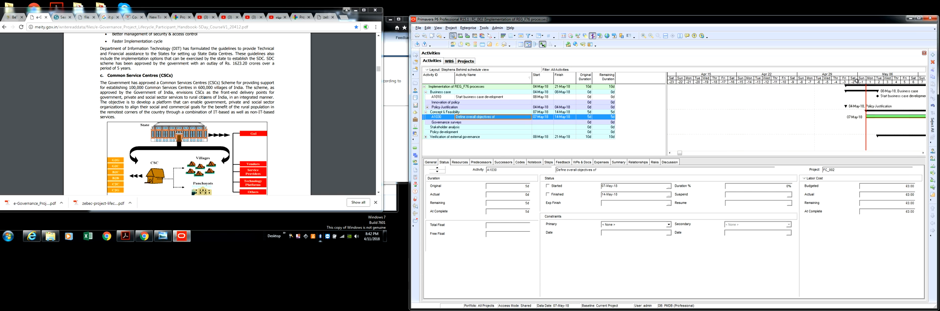
# Compress the Gantt chart's timescale and look at the date picker for the activity's start date without changing it
pyautogui.moveTo(856, 81); pyautogui.dragTo(741, 80)
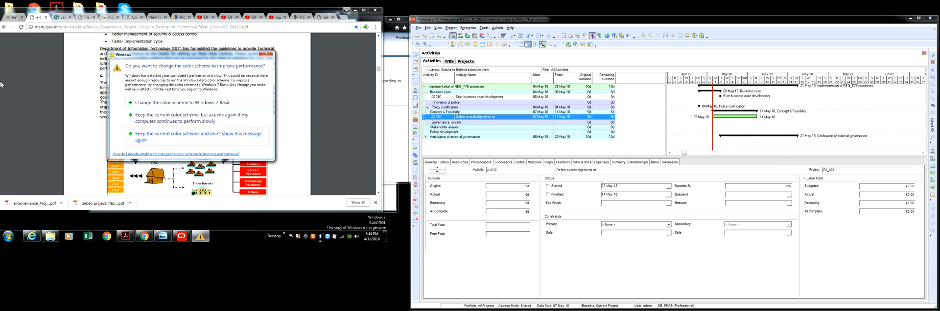
pyautogui.click(266, 53)
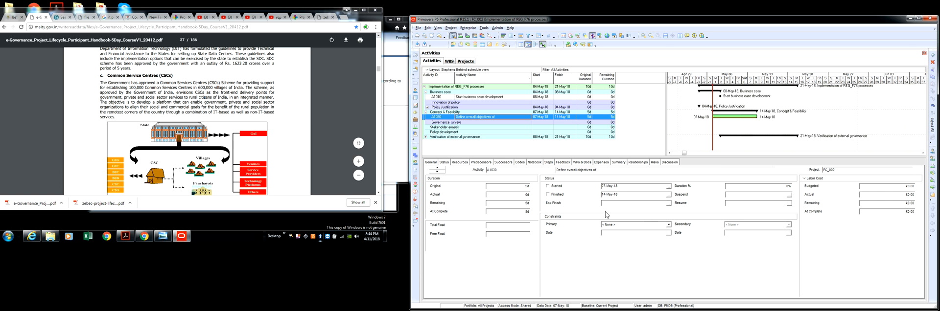
pyautogui.click(668, 188)
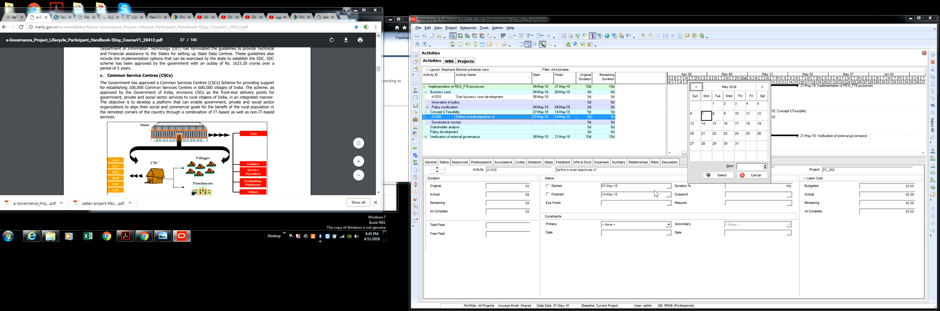
pyautogui.click(746, 176)
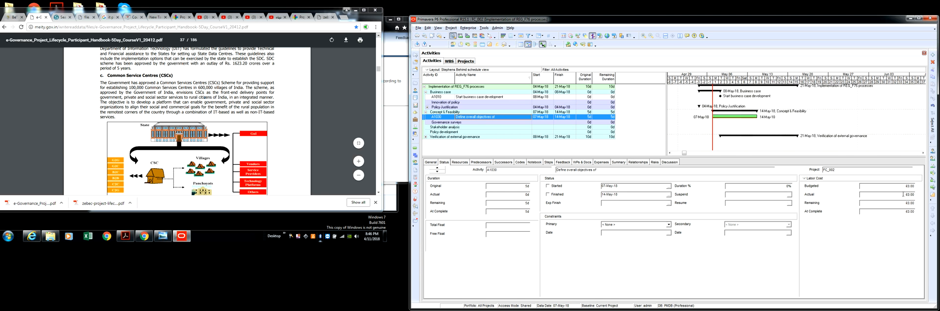
# Show the activity's Nonlabor Units in the status details and switch the display to Labor Units
pyautogui.click(819, 180)
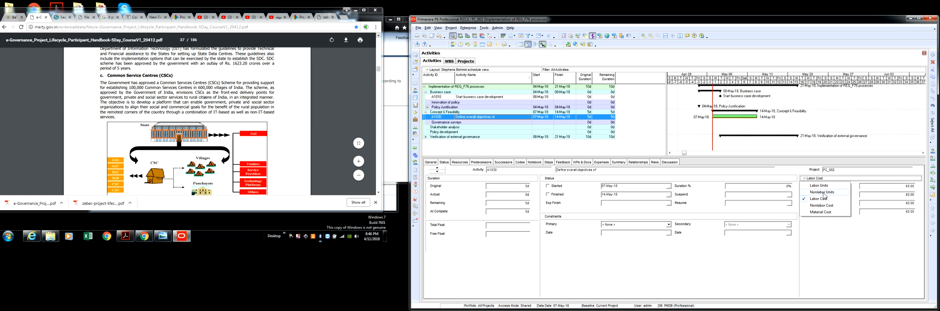
pyautogui.click(823, 193)
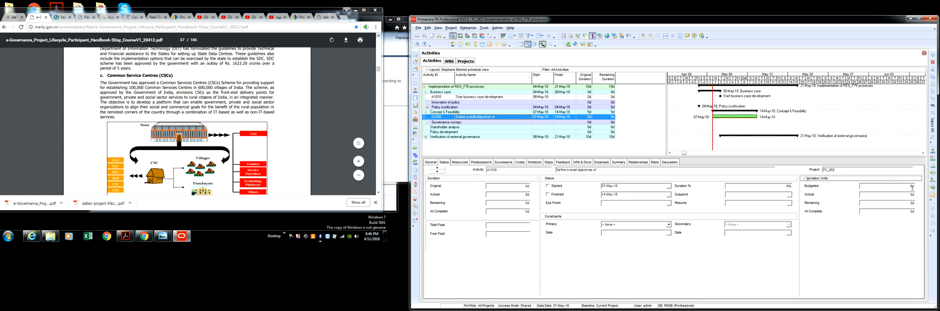
pyautogui.click(837, 180)
pyautogui.click(834, 187)
pyautogui.click(817, 179)
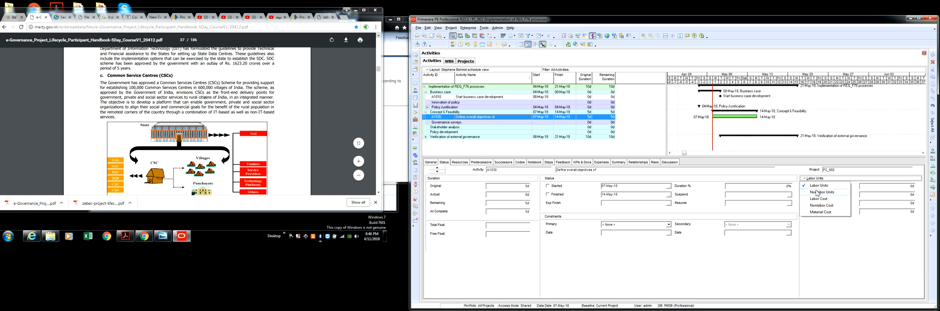
pyautogui.click(854, 256)
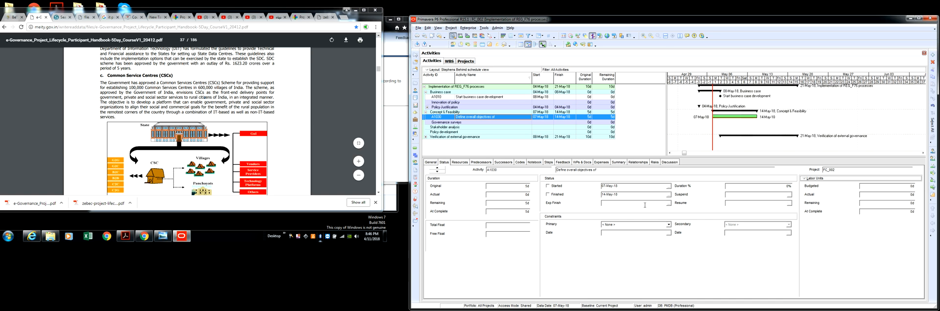
# Review the activity's resources, predecessors, successors and combined relationships details
pyautogui.click(460, 162)
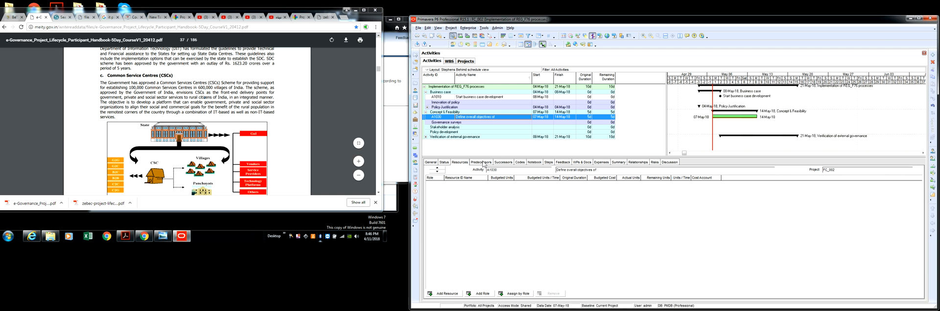
pyautogui.click(482, 163)
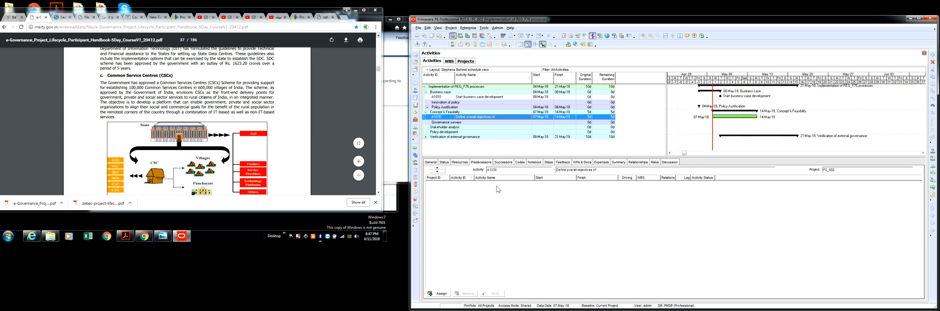
pyautogui.click(499, 163)
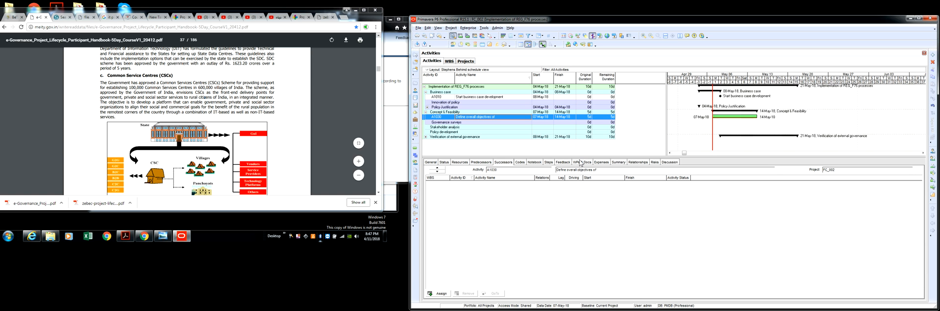
pyautogui.click(638, 162)
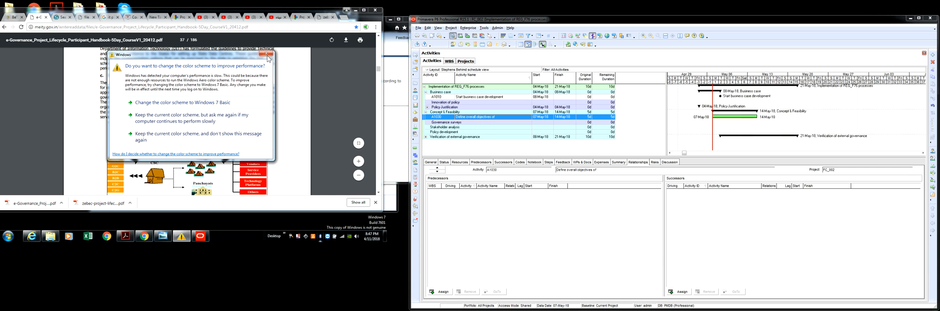
pyautogui.click(266, 55)
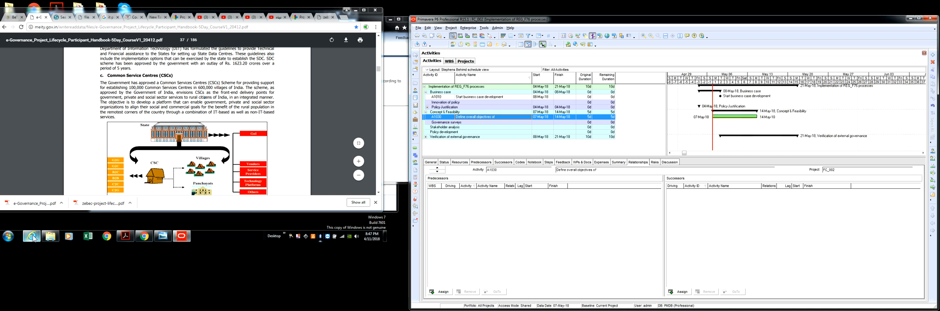
# Switch to the P6 Professional Help in Internet Explorer, reposition its window and make it taller
pyautogui.click(32, 237)
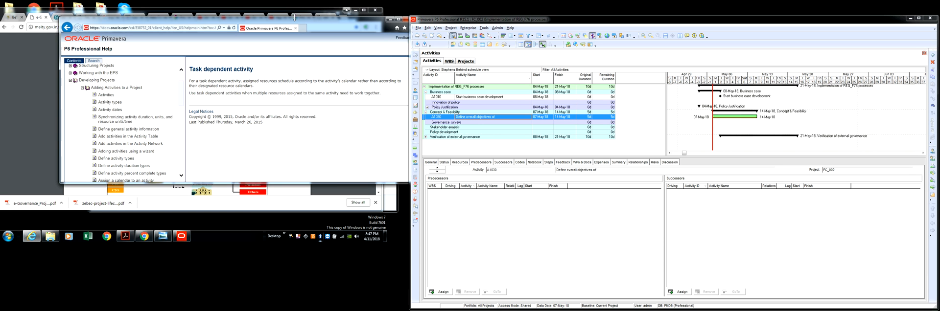
pyautogui.moveTo(313, 20); pyautogui.dragTo(301, 32)
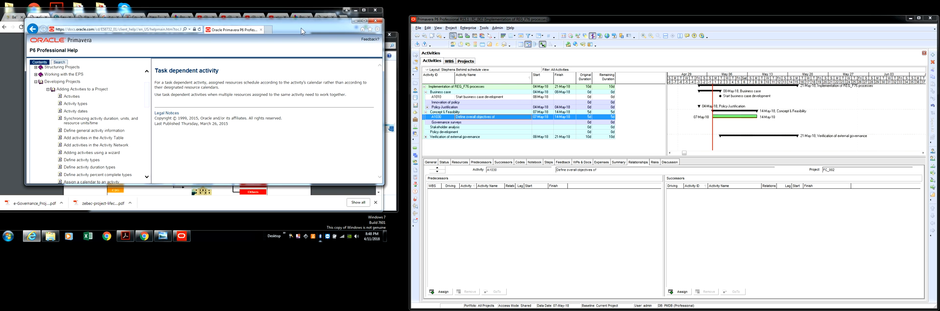
pyautogui.moveTo(253, 184); pyautogui.dragTo(262, 221)
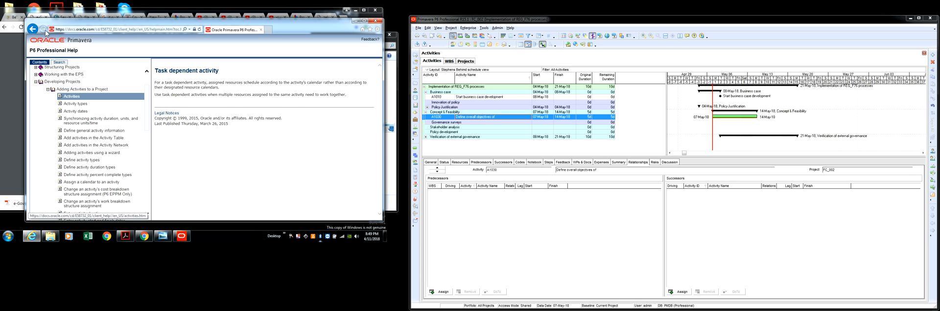
# Open the Activities help topic and read which information can be defined for an activity
pyautogui.click(184, 29)
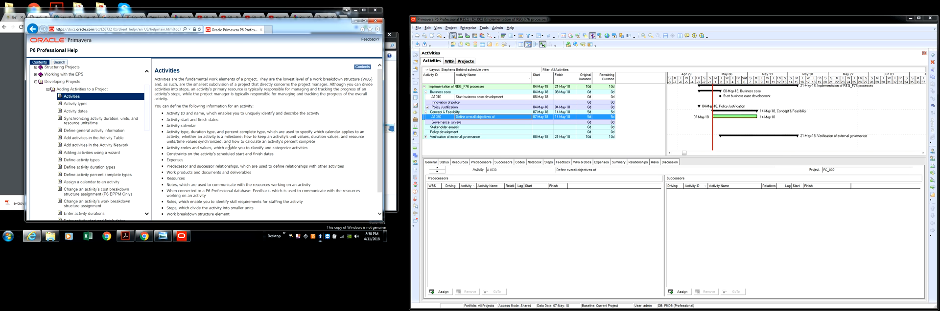
pyautogui.scroll(-1, 228, 149)
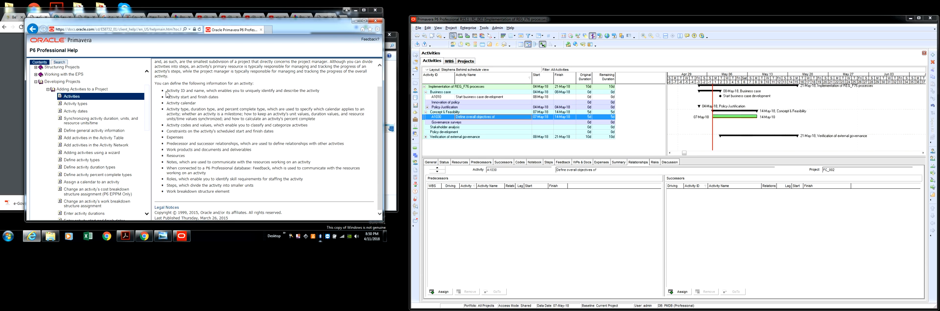
pyautogui.moveTo(166, 91); pyautogui.dragTo(238, 197)
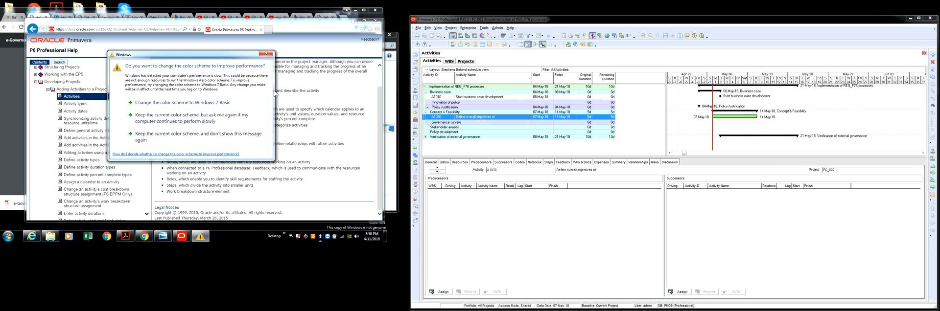
# Dismiss the Windows colour scheme prompts and highlight the help entry on constraints for the activity's scheduled start and finish dates
pyautogui.click(266, 53)
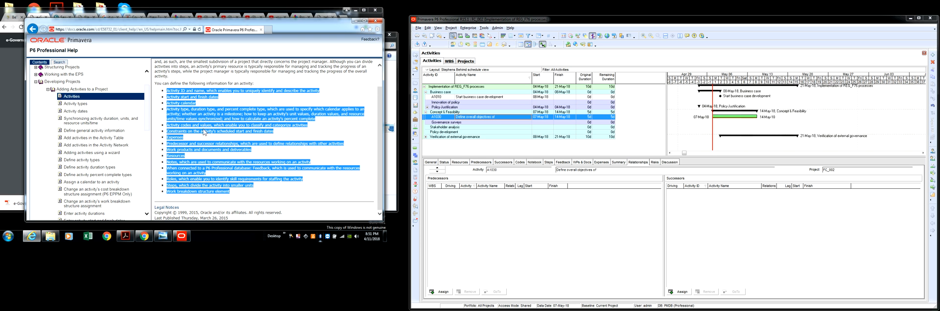
pyautogui.click(231, 112)
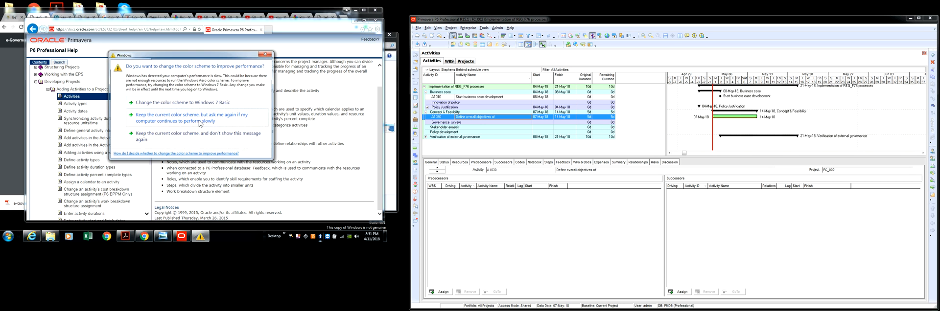
pyautogui.click(263, 58)
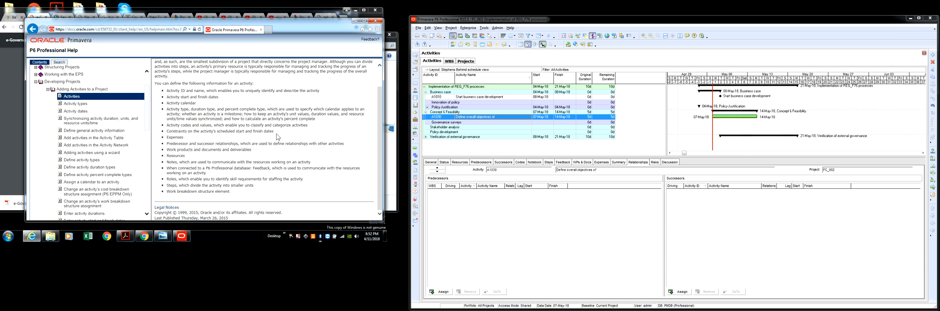
pyautogui.moveTo(275, 131); pyautogui.dragTo(173, 133)
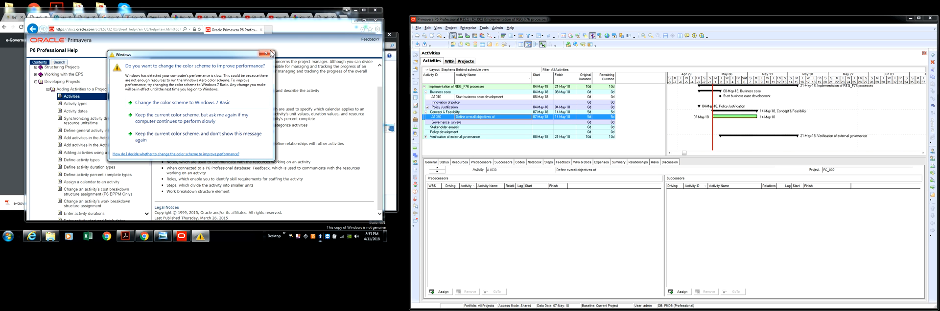
pyautogui.click(265, 53)
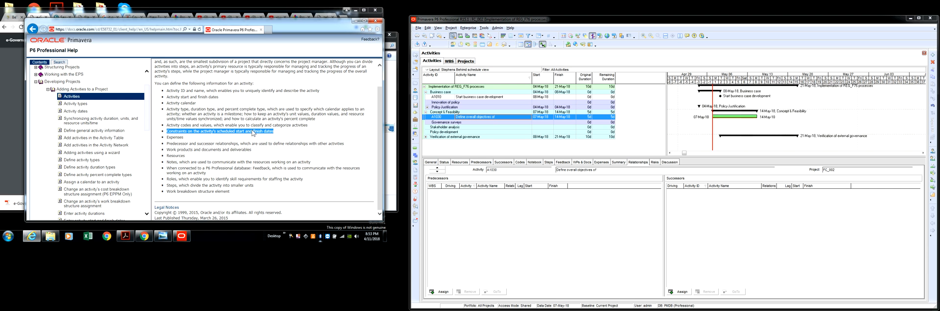
# Highlight and read the help entries on expenses and on predecessor and successor relationships
pyautogui.doubleClick(168, 138)
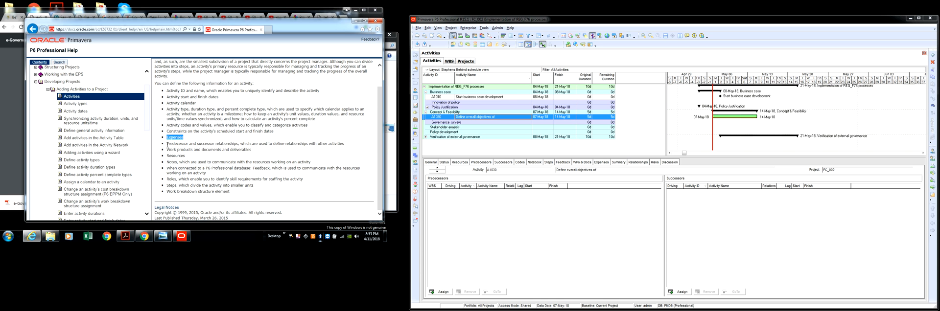
pyautogui.moveTo(168, 145)
pyautogui.mouseDown()
pyautogui.moveTo(253, 150)
pyautogui.moveTo(179, 149)
pyautogui.mouseUp()
pyautogui.click(212, 147)
pyautogui.moveTo(167, 145); pyautogui.dragTo(344, 143)
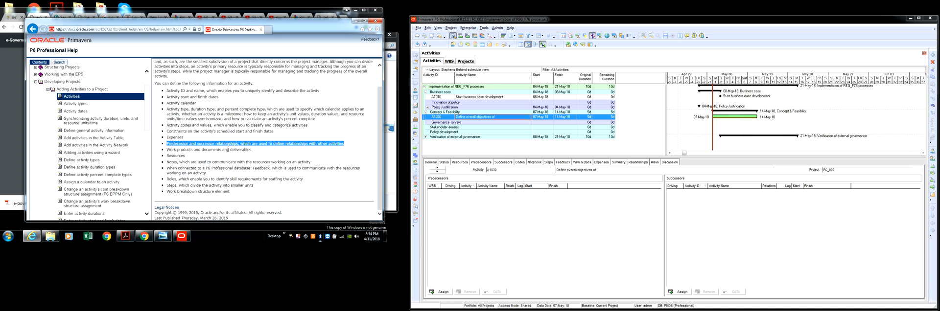
pyautogui.click(263, 56)
# Switch to Primavera P6 and review the selected activity's summary, risks, discussion and status details
pyautogui.click(616, 163)
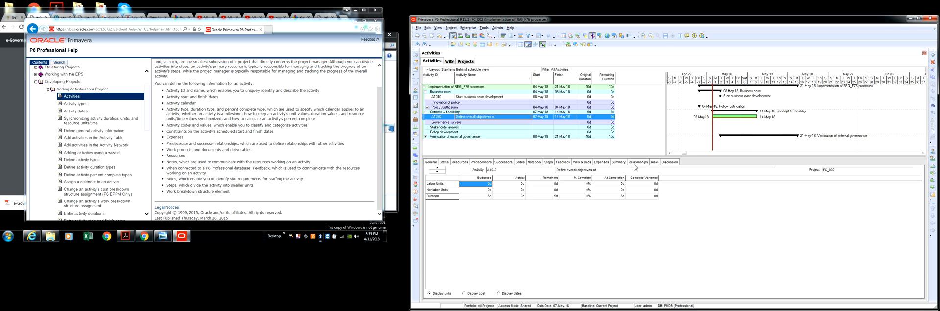
pyautogui.click(654, 163)
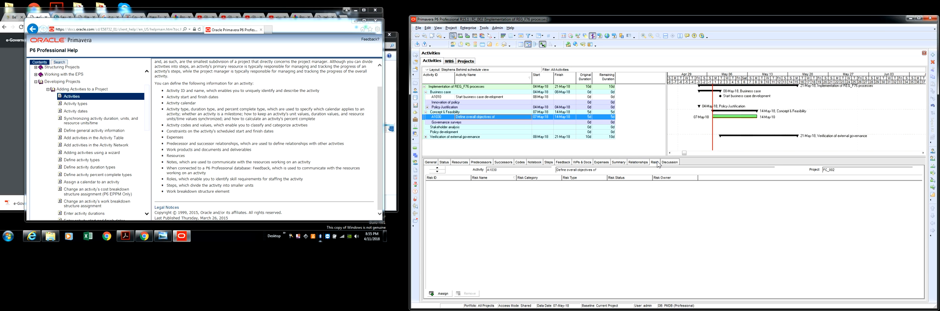
pyautogui.click(670, 162)
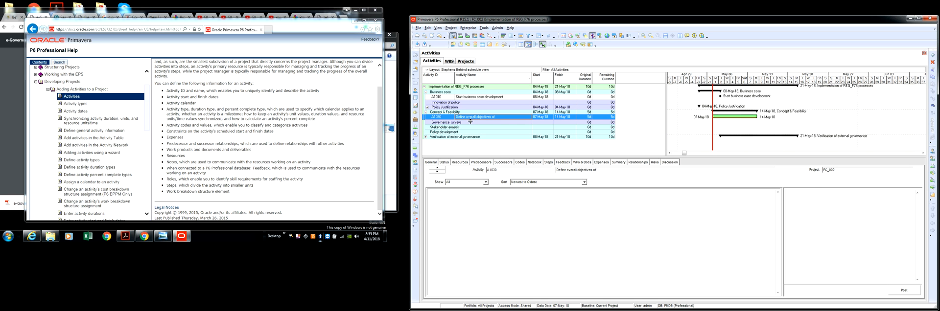
pyautogui.click(443, 163)
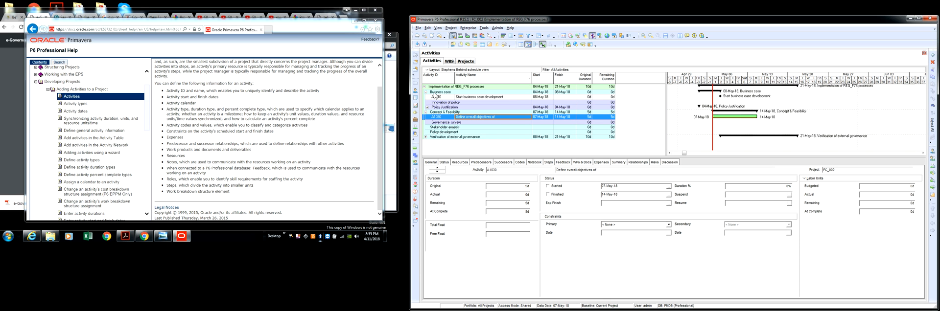
# Browse the enterprise project structure in the Projects view, expanding and collapsing the Enterprise and E&C nodes
pyautogui.click(464, 61)
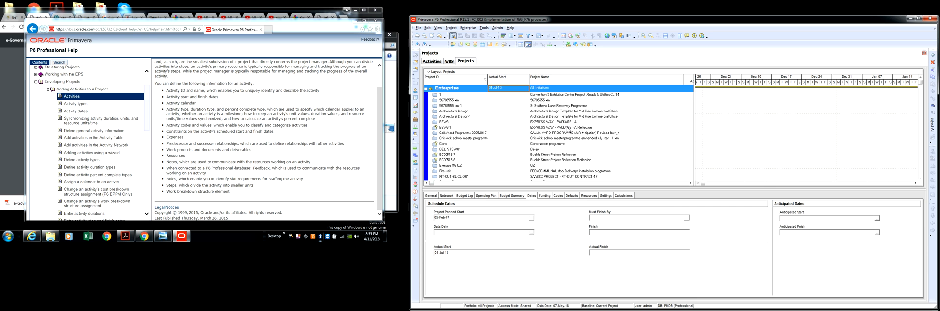
pyautogui.click(426, 89)
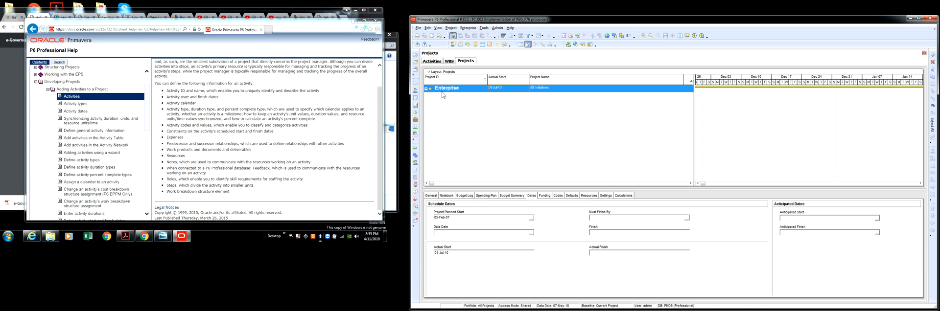
pyautogui.click(426, 88)
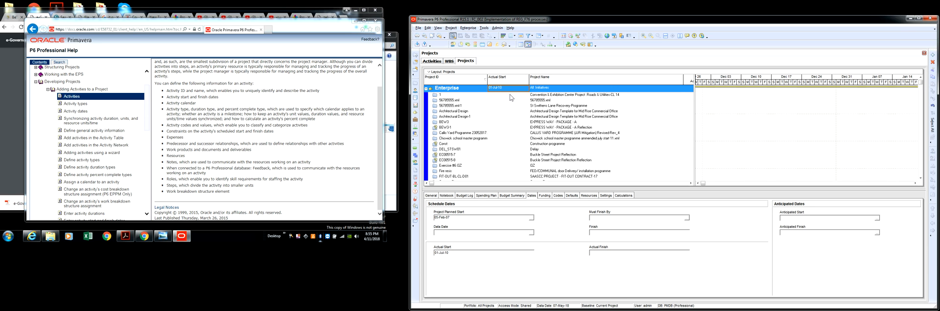
pyautogui.scroll(-5, 529, 121)
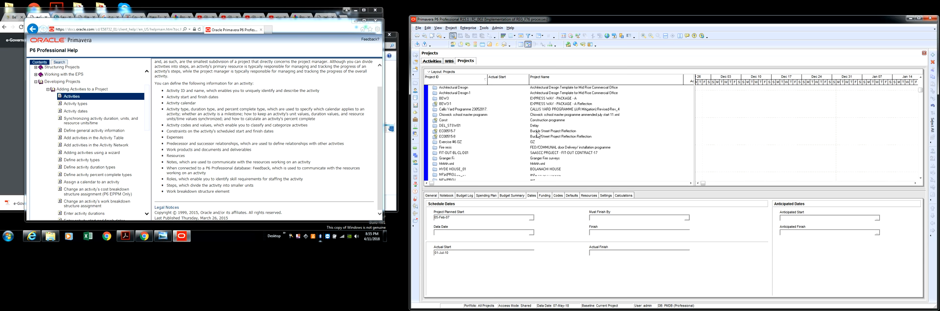
pyautogui.scroll(-7, 539, 138)
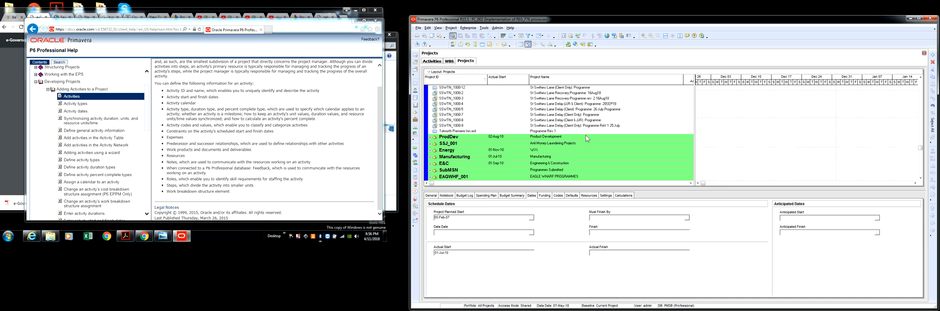
pyautogui.click(431, 164)
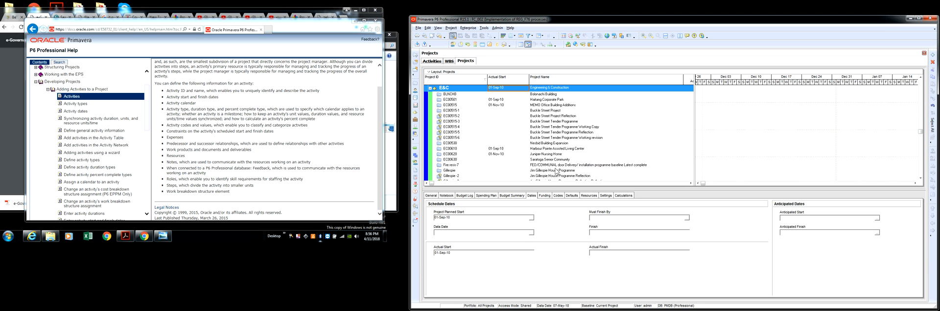
pyautogui.scroll(1, 544, 122)
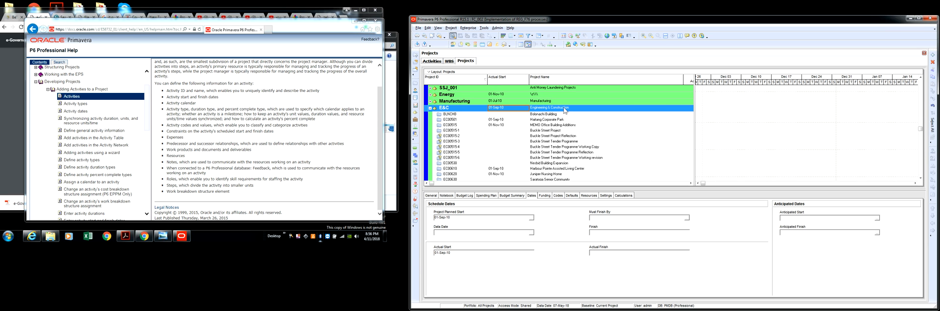
pyautogui.click(431, 108)
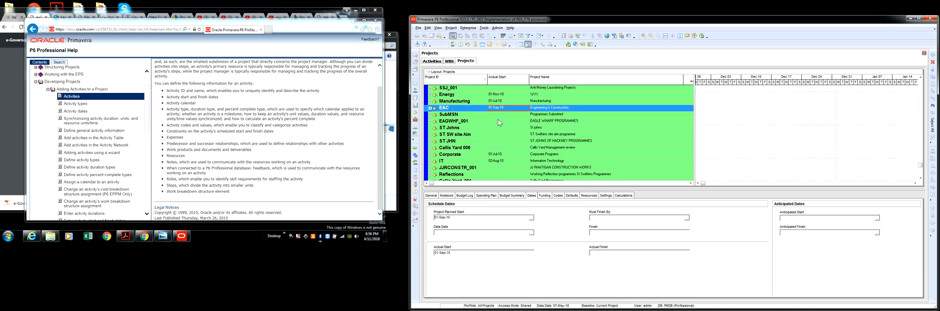
pyautogui.scroll(1, 498, 120)
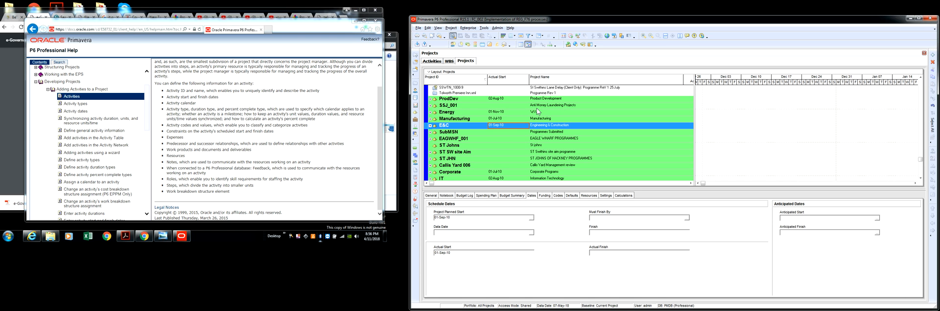
# Start a new project under the SSJ_001 Anti Money Laundering Projects node and accept that EPS level
pyautogui.click(542, 104)
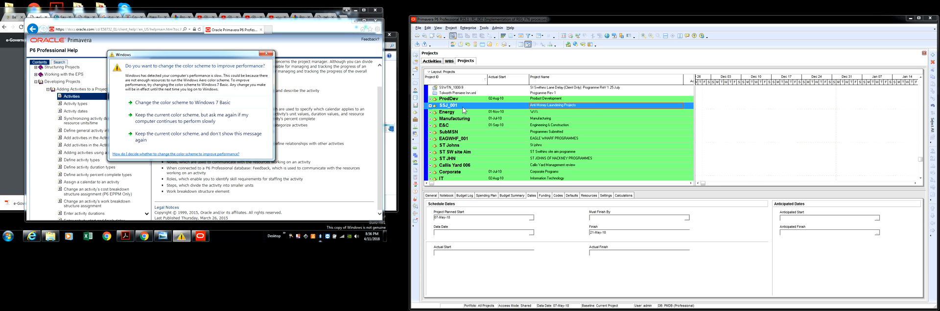
pyautogui.rightClick(557, 108)
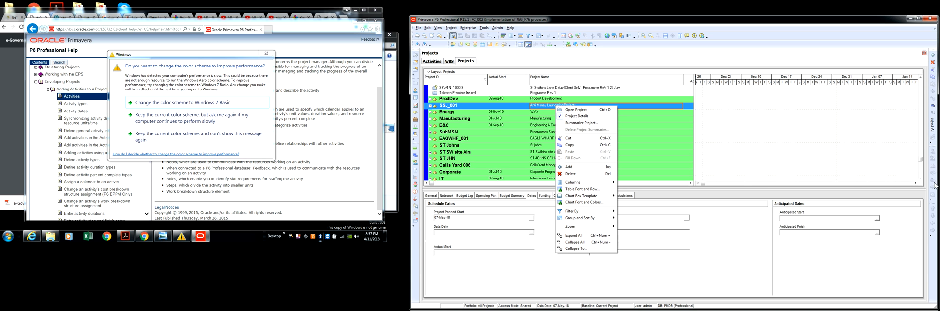
pyautogui.click(933, 56)
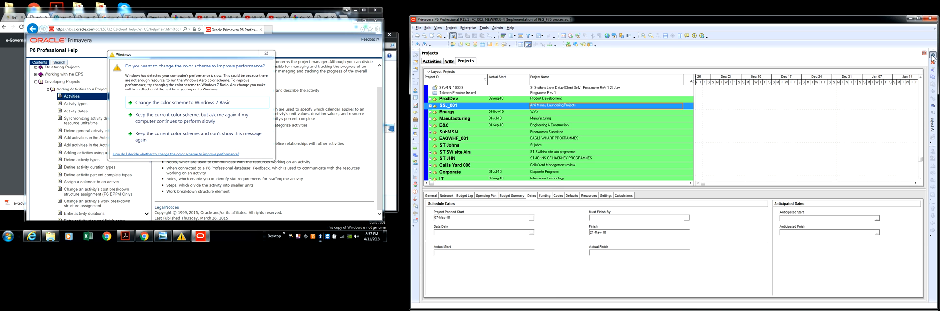
pyautogui.click(933, 57)
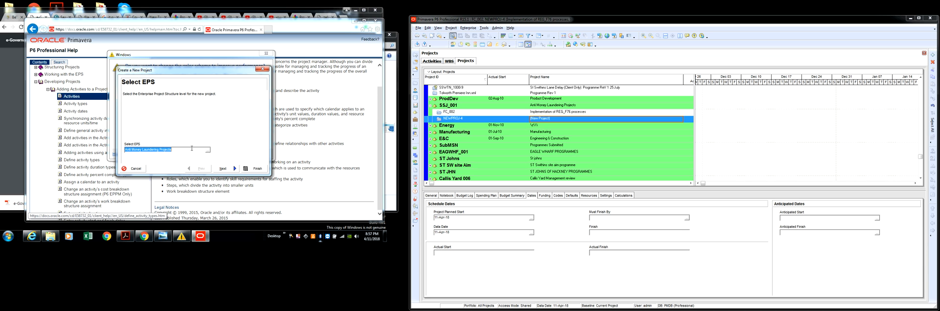
pyautogui.click(228, 169)
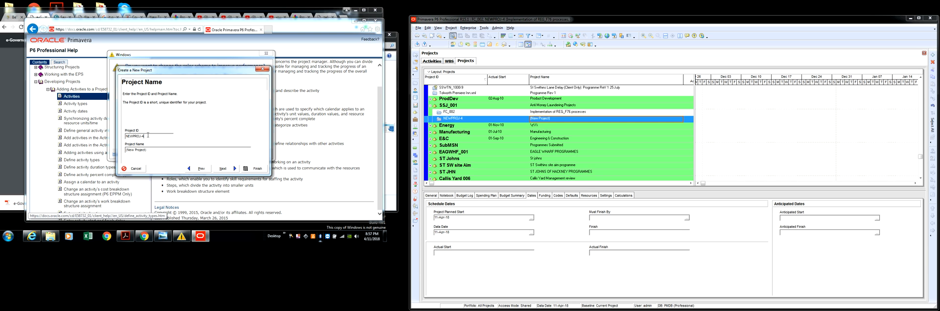
# Set the new project's ID to SSJ_002 and its name to "E-Governance project Launching"
pyautogui.moveTo(148, 135); pyautogui.dragTo(123, 136)
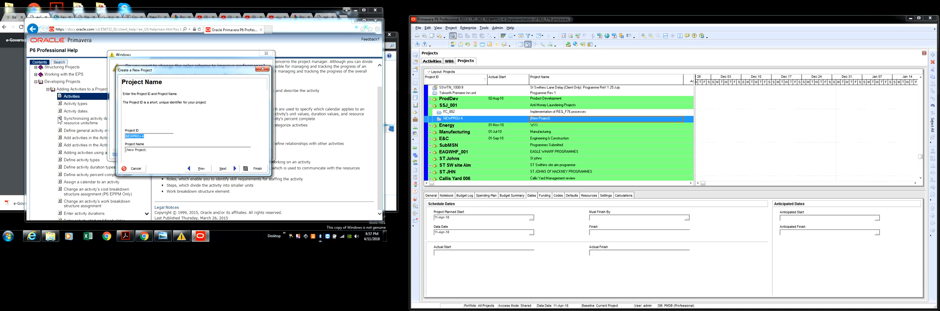
pyautogui.write('SSJ_002')
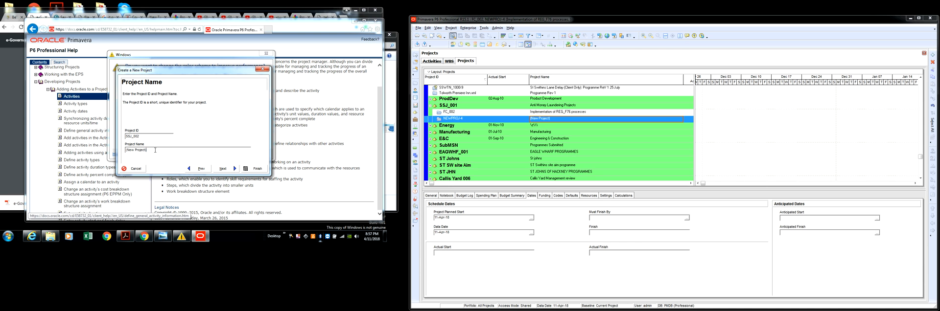
pyautogui.moveTo(155, 150); pyautogui.dragTo(127, 155)
pyautogui.write('E-Governance')
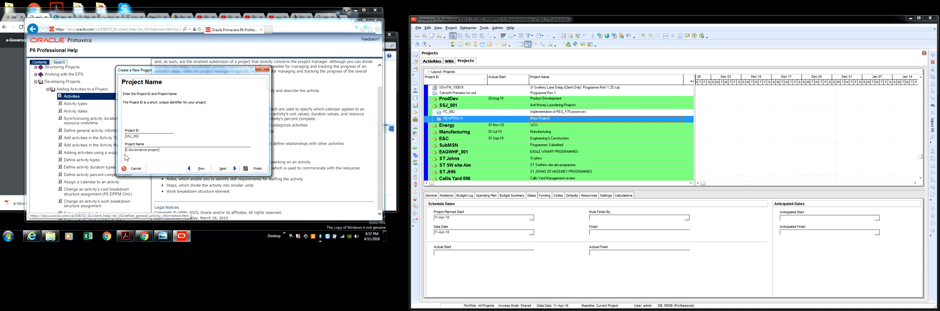
pyautogui.write('Luxemburg')
pyautogui.click(223, 169)
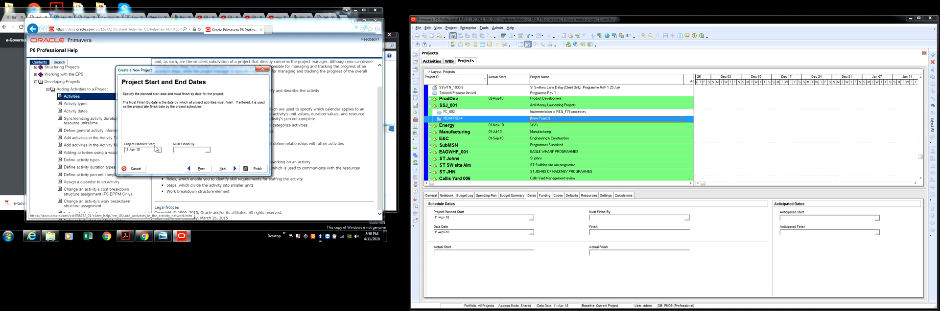
# Set the project's planned start to 04-Jun-18 and leave the must-finish-by date blank
pyautogui.click(158, 150)
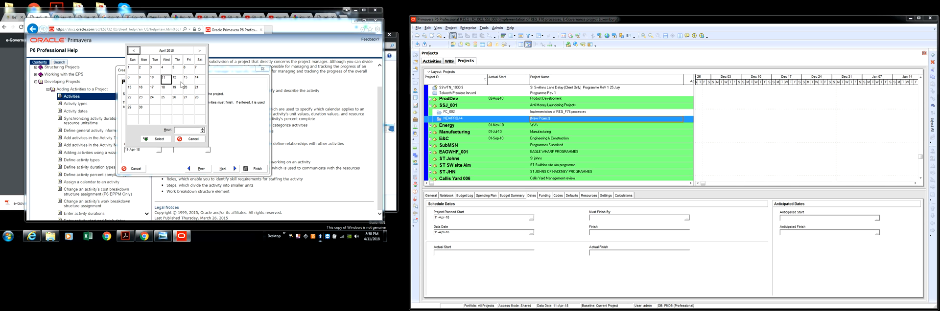
pyautogui.click(199, 50)
pyautogui.click(199, 50)
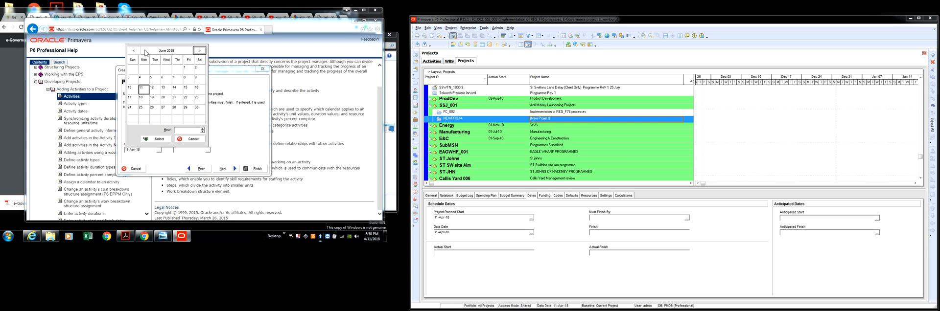
pyautogui.click(145, 81)
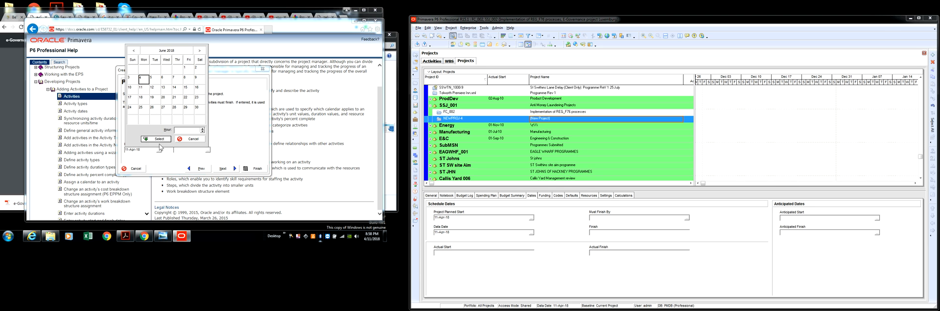
pyautogui.click(156, 139)
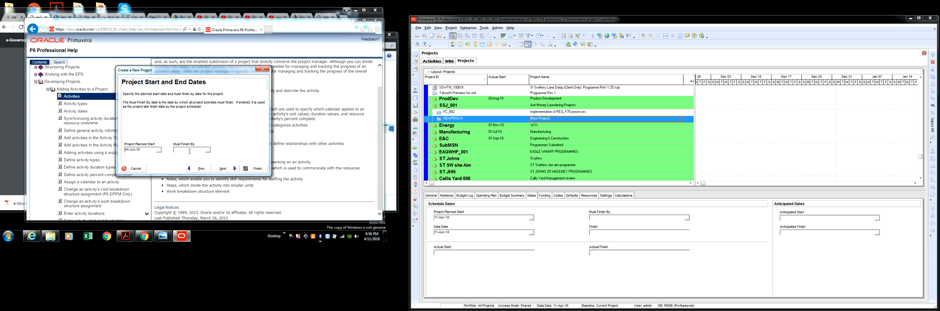
pyautogui.click(225, 169)
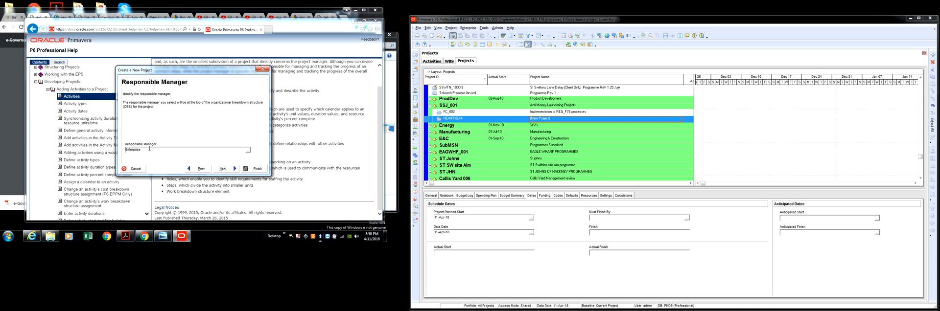
# Assign the IT element, parent of LOB 1 and LOB 2, as the new project's responsible manager
pyautogui.click(248, 150)
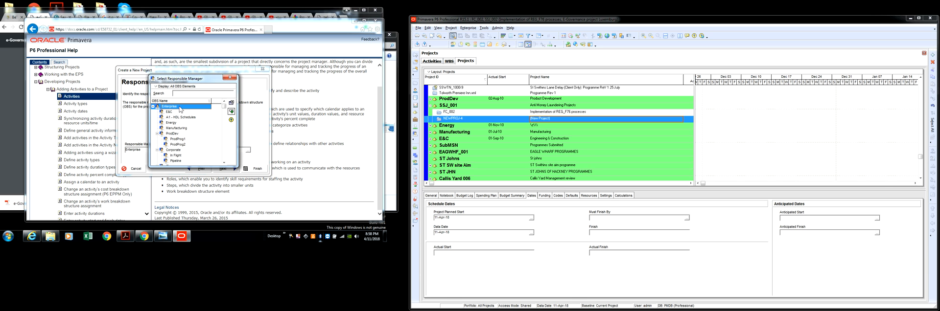
pyautogui.click(179, 150)
pyautogui.scroll(-1, 179, 152)
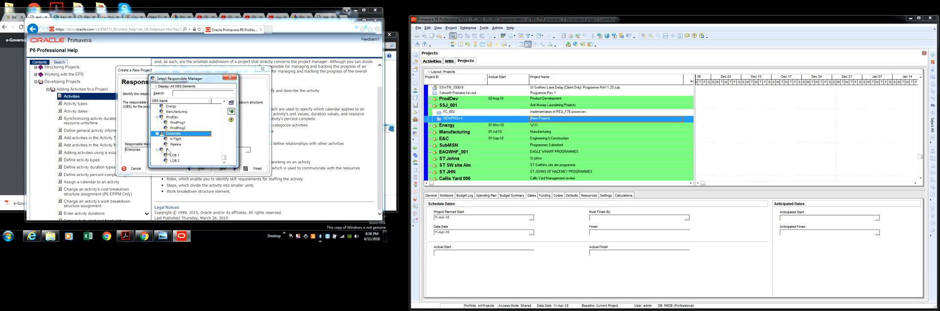
pyautogui.click(171, 150)
pyautogui.click(232, 112)
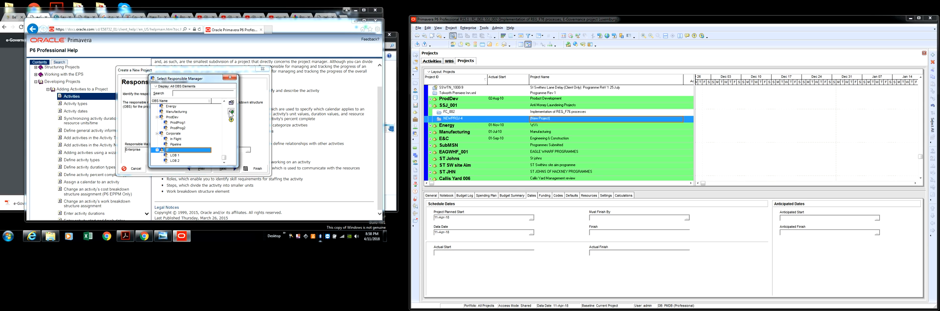
pyautogui.click(233, 113)
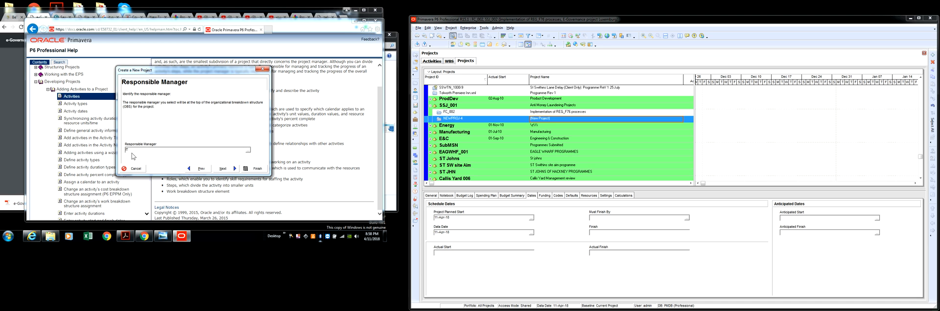
# Keep Standard Rate as the default assignment rate type and finish creating the project
pyautogui.click(231, 169)
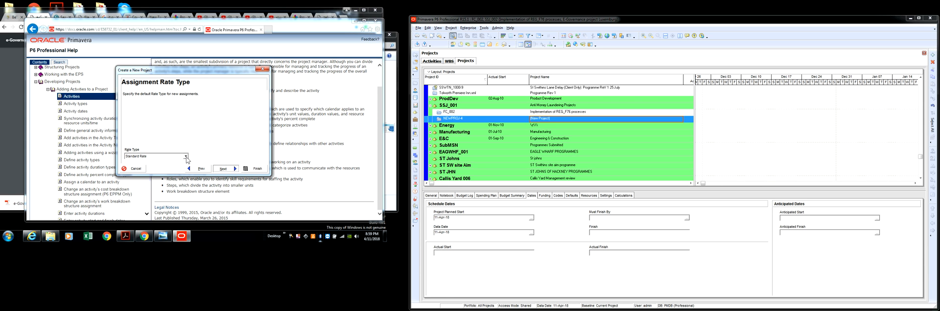
pyautogui.click(225, 169)
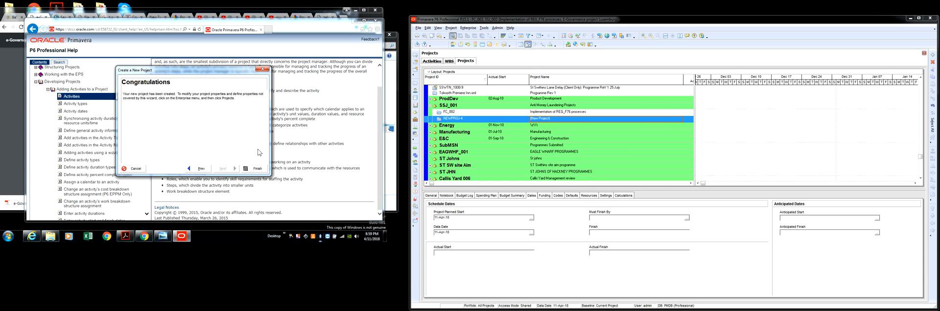
pyautogui.click(249, 170)
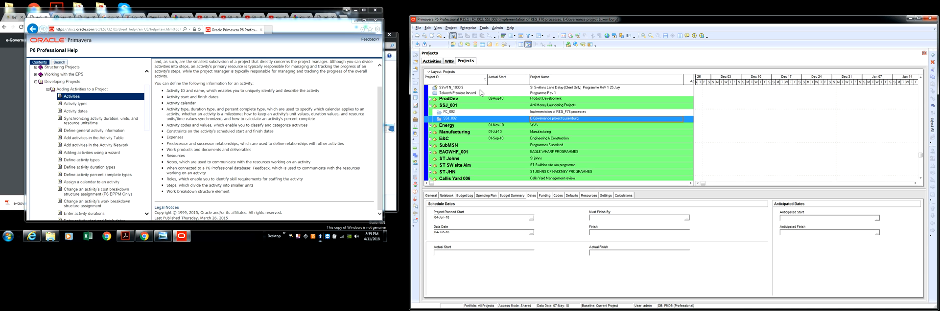
# Open the existing project "Implementation of REG_F76 processes" under the SSJ_001 node
pyautogui.click(556, 112)
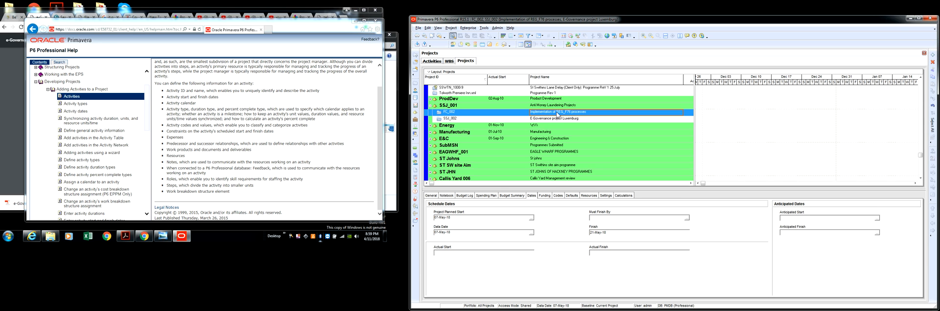
pyautogui.rightClick(558, 113)
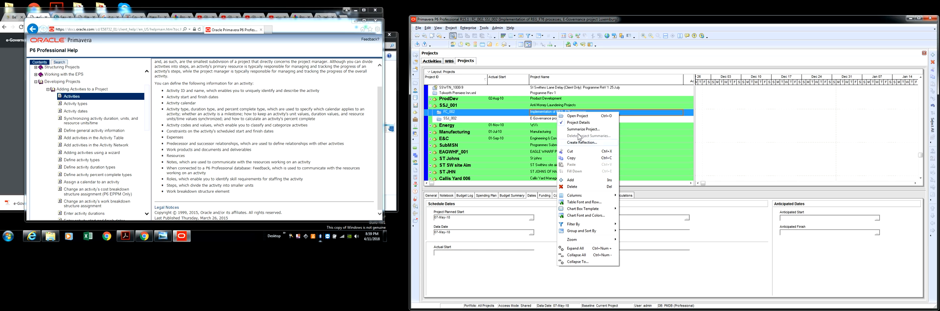
pyautogui.click(578, 118)
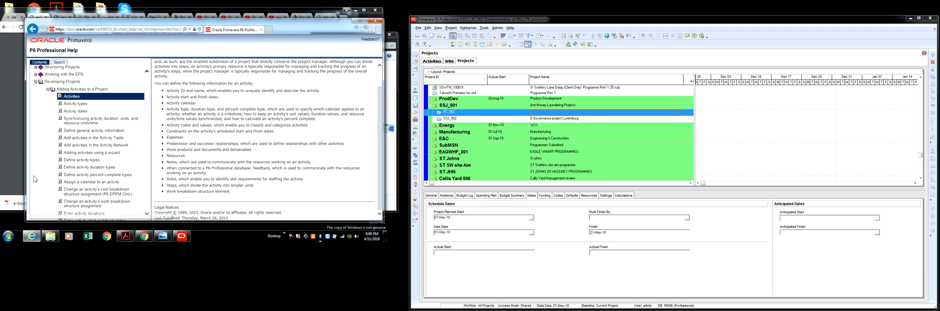
# Switch to the e-Governance handbook PDF in Chrome and read from the Common Services Centres section through to chapter 4
pyautogui.click(13, 150)
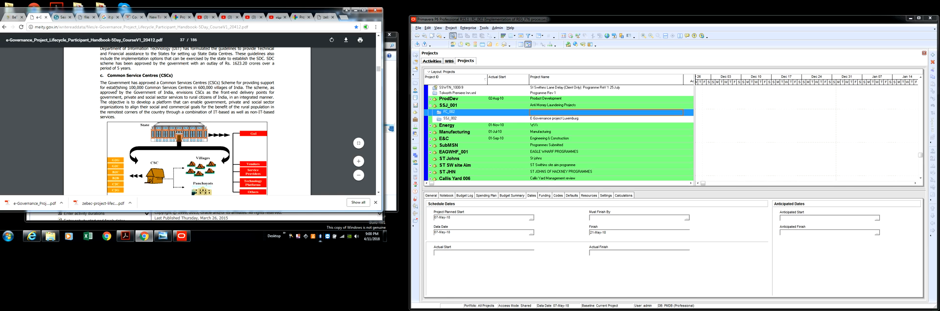
pyautogui.scroll(-1, 212, 92)
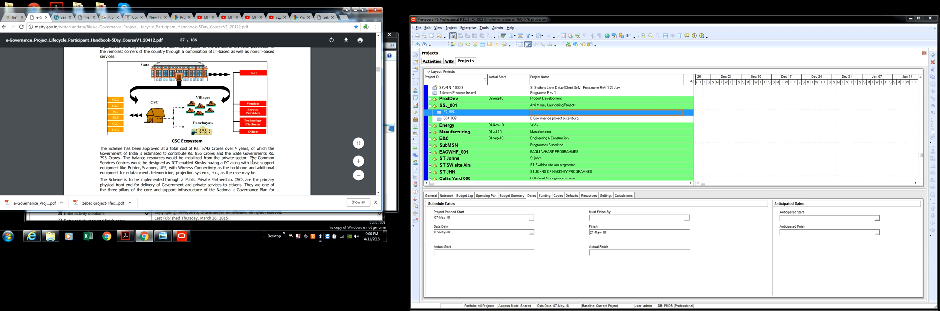
pyautogui.scroll(-10, 180, 170)
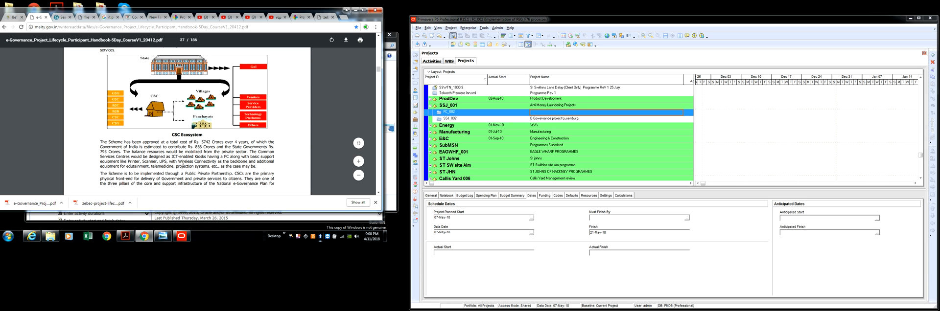
pyautogui.scroll(-3, 162, 132)
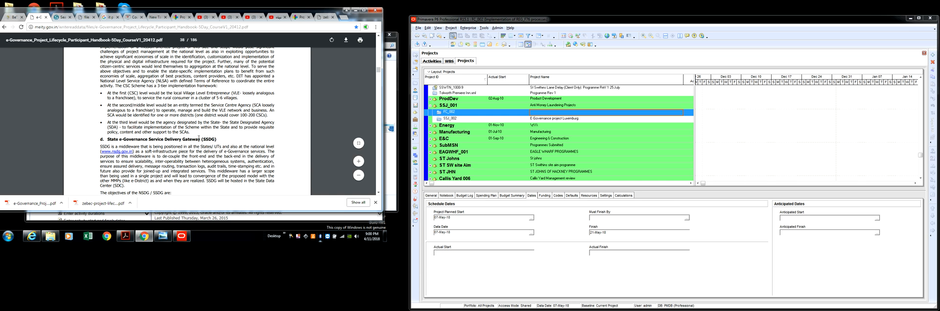
pyautogui.scroll(-5, 199, 138)
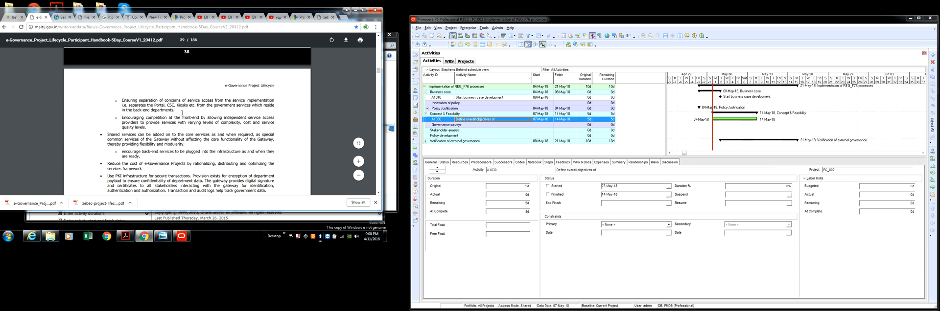
pyautogui.scroll(-6, 182, 113)
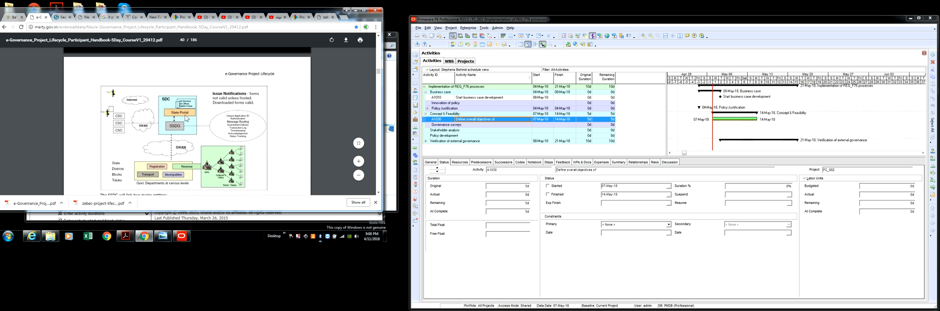
pyautogui.scroll(-2, 186, 118)
pyautogui.scroll(1, 188, 115)
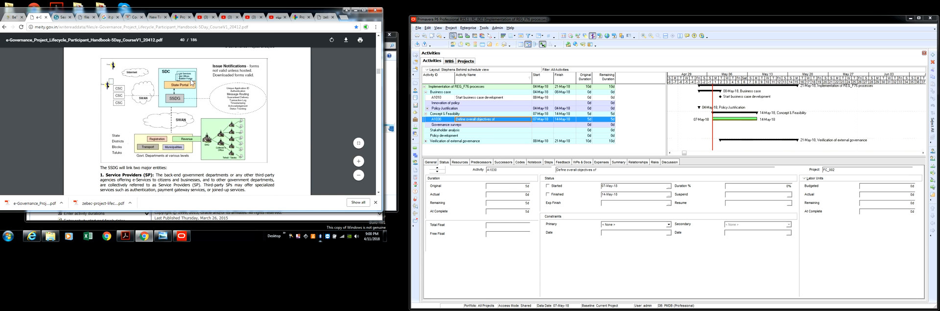
pyautogui.scroll(-2, 248, 121)
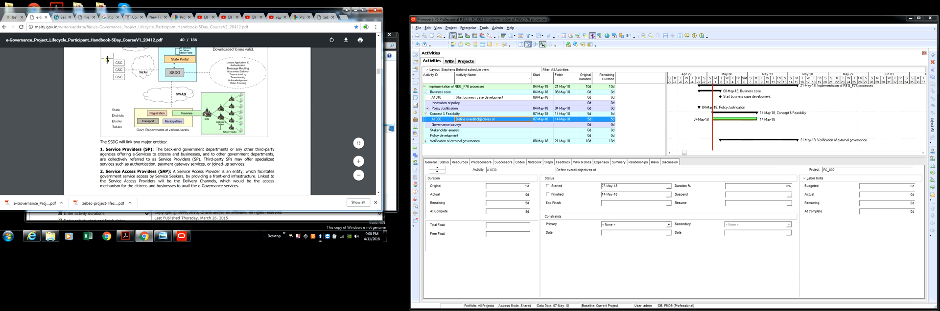
pyautogui.scroll(-2, 154, 116)
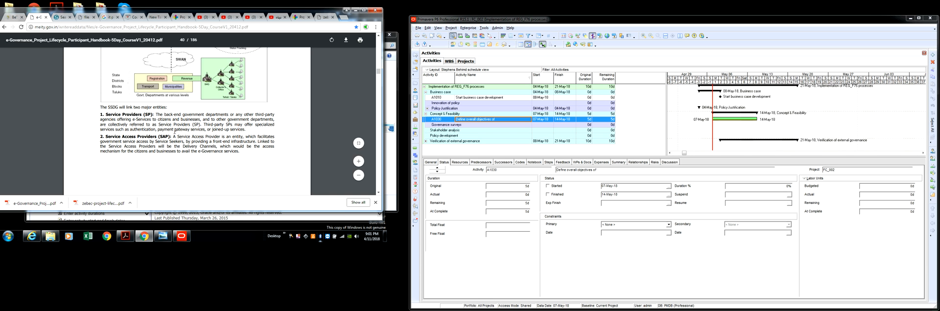
pyautogui.scroll(-10, 176, 129)
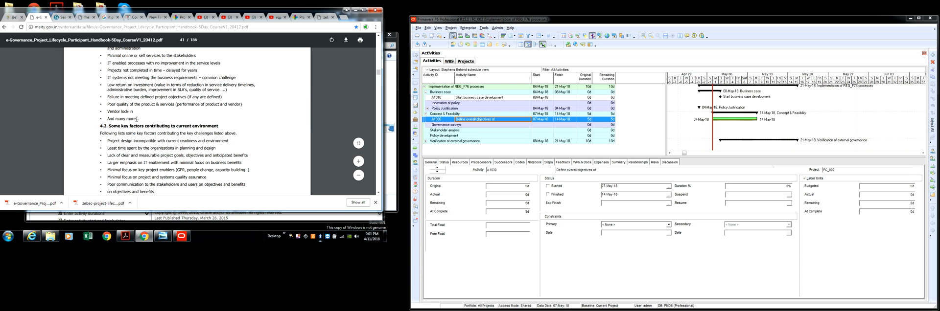
# Review the e-Governance Project Development Lifecycle chapter, from current challenges to the lifecycle phase activities, and dismiss the Windows color scheme prompt
pyautogui.scroll(1, 177, 123)
pyautogui.scroll(3, 176, 121)
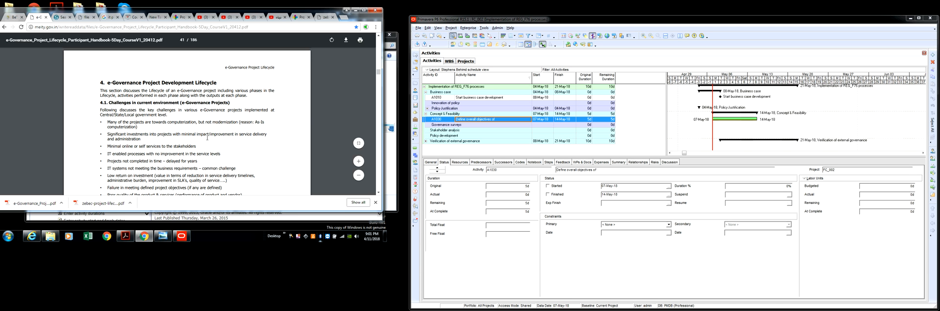
pyautogui.scroll(-10, 172, 156)
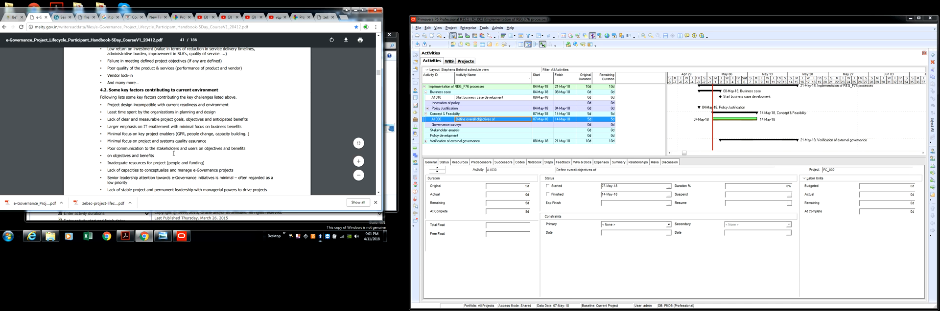
pyautogui.scroll(-5, 173, 154)
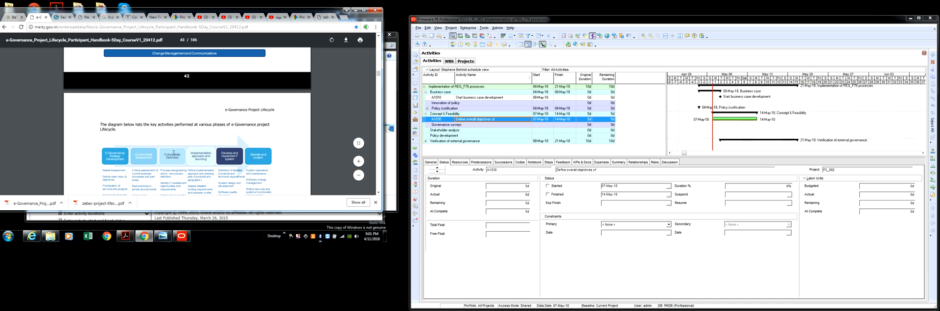
pyautogui.scroll(5, 174, 153)
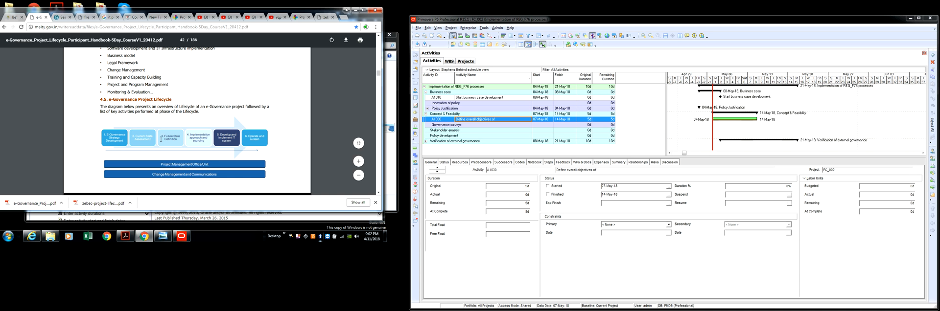
pyautogui.scroll(5, 169, 100)
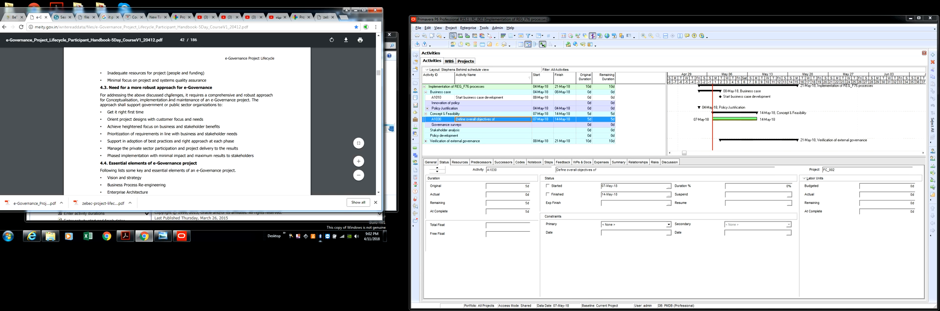
pyautogui.scroll(3, 119, 121)
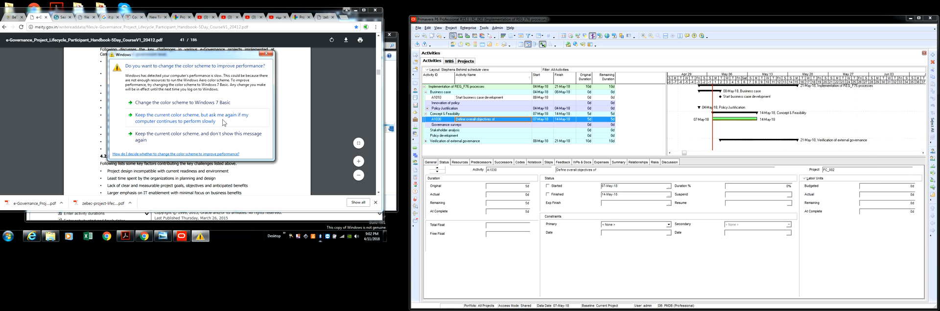
pyautogui.click(266, 53)
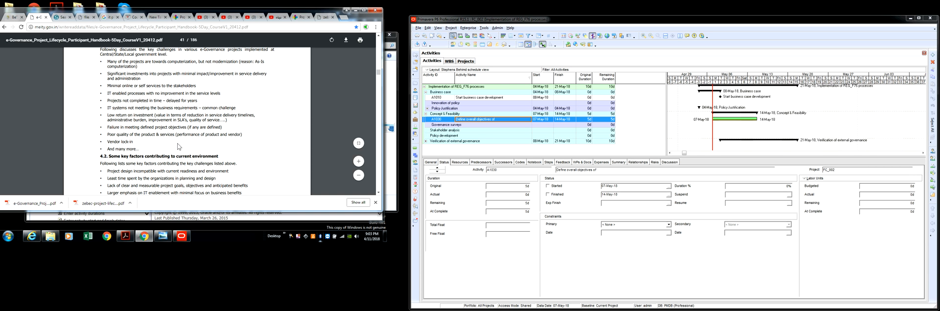
# Copy the "E-Governance Strategy Development" phase name from the lifecycle diagram in section 4.5 of the handbook
pyautogui.scroll(-3, 172, 124)
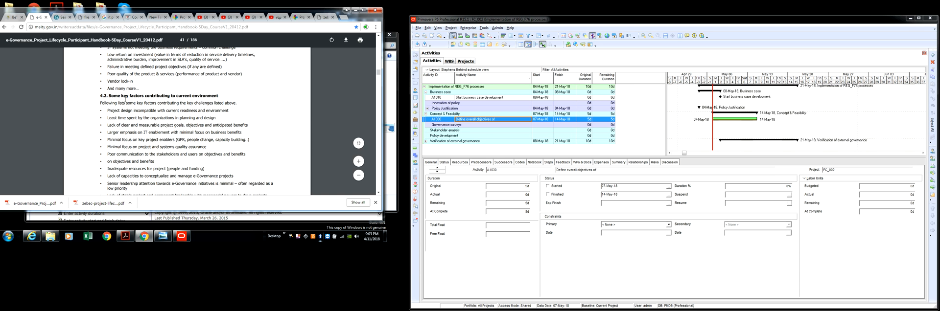
pyautogui.scroll(-2, 198, 97)
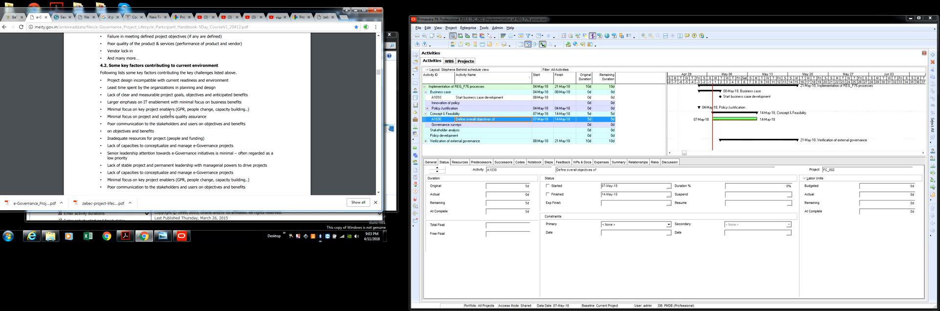
pyautogui.scroll(-3, 169, 112)
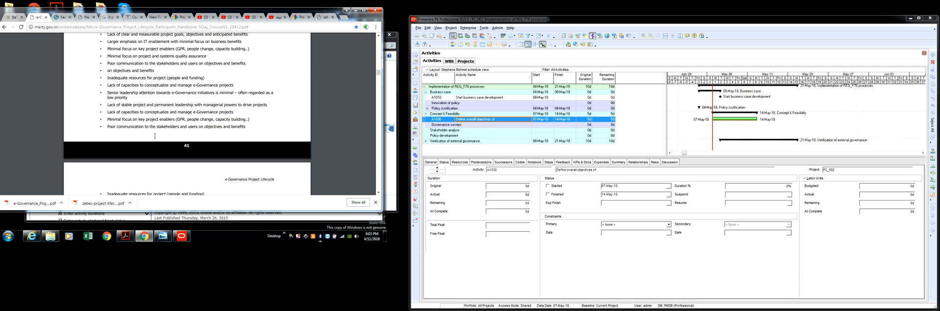
pyautogui.scroll(-10, 152, 127)
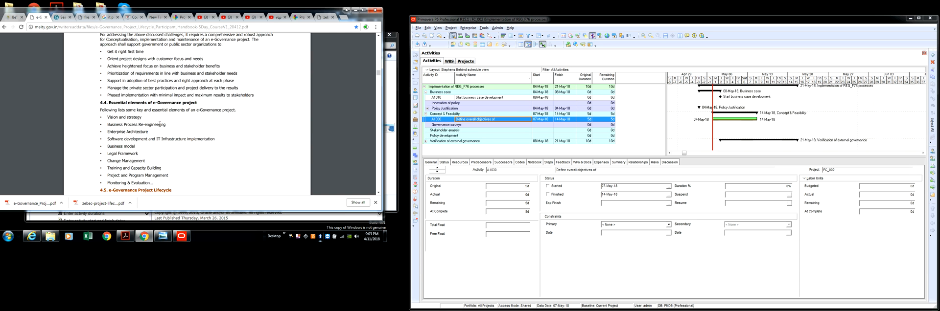
pyautogui.scroll(-3, 161, 121)
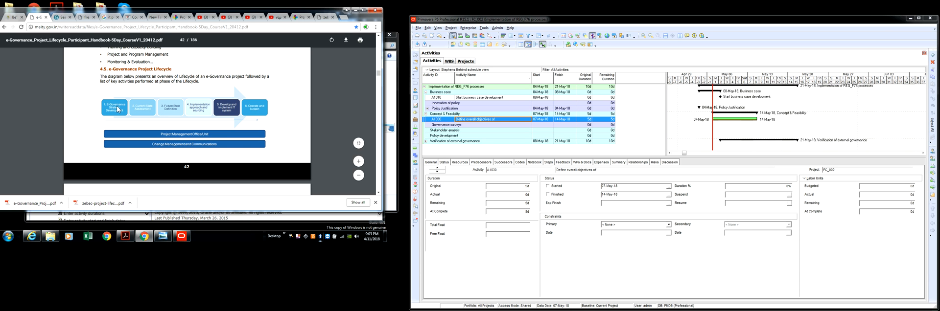
pyautogui.moveTo(104, 103); pyautogui.dragTo(128, 113)
pyautogui.rightClick(127, 114)
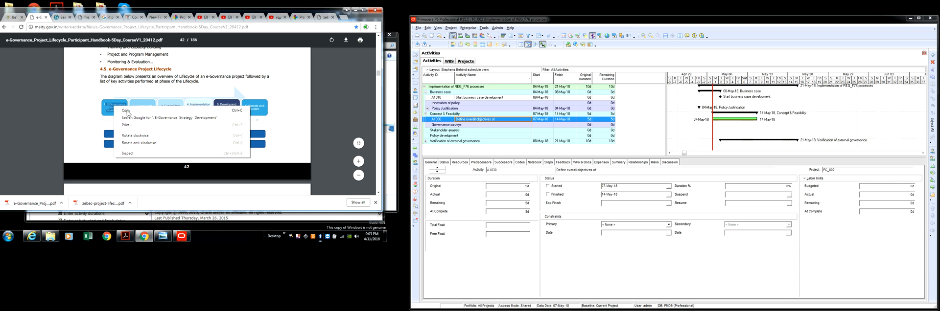
pyautogui.click(128, 116)
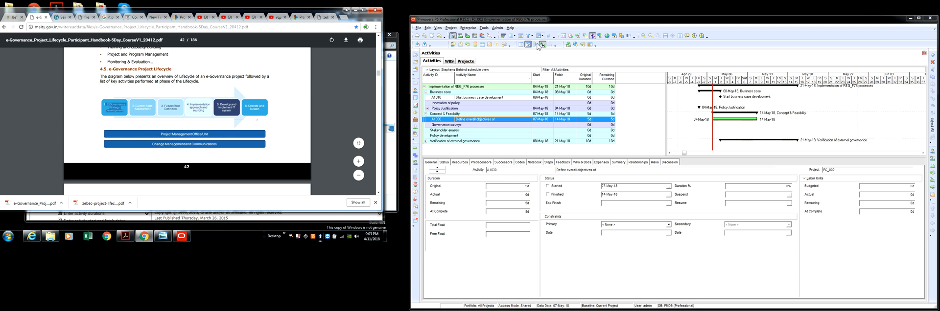
# Expand the SSJ_001 Anti Money Laundering Projects node in the projects list and review the open project's work breakdown structure
pyautogui.click(464, 61)
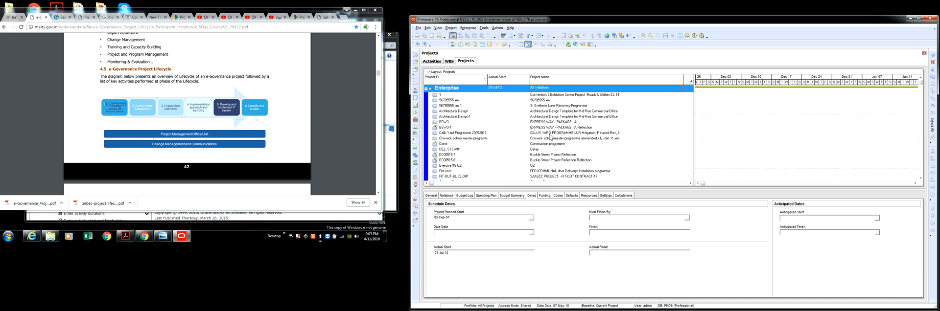
pyautogui.scroll(-10, 548, 138)
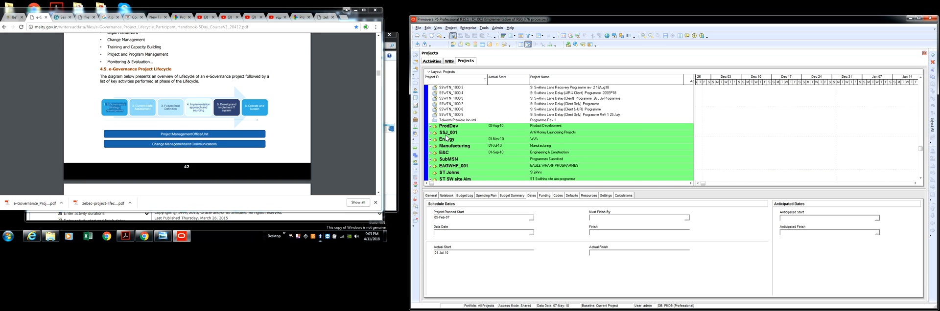
pyautogui.doubleClick(446, 133)
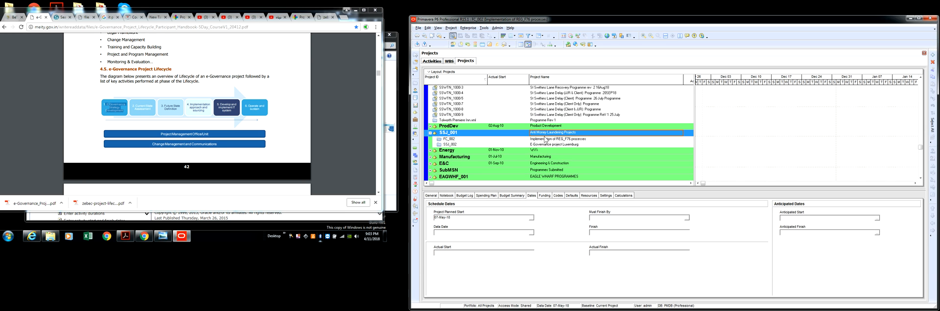
pyautogui.click(448, 61)
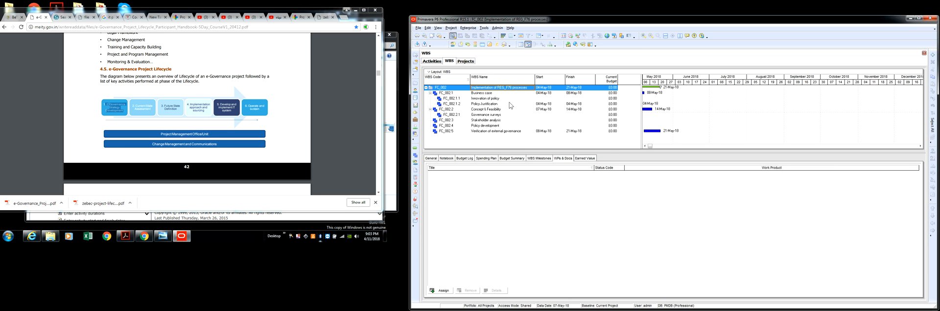
pyautogui.click(465, 61)
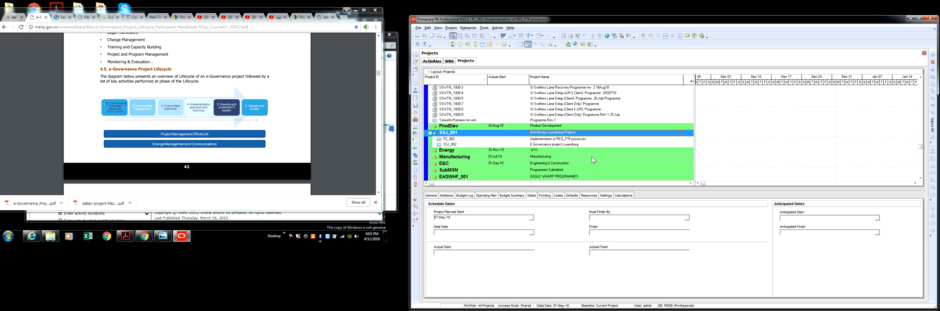
# Open the project "Implementation of REG_F76 processes" (FC_002) from the projects list and review its activities
pyautogui.click(560, 140)
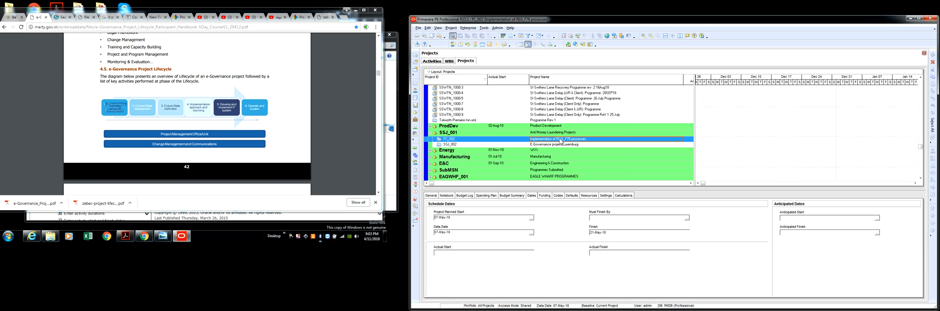
pyautogui.rightClick(561, 140)
pyautogui.click(585, 143)
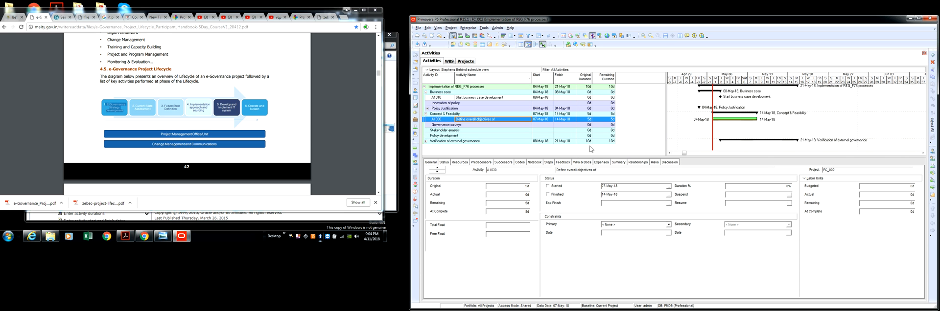
pyautogui.click(598, 108)
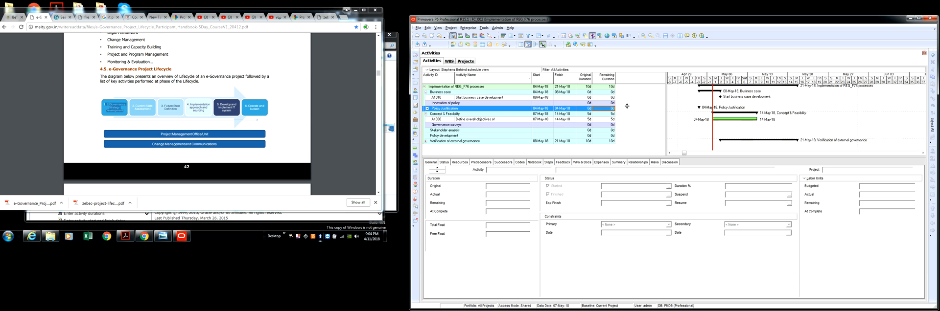
pyautogui.click(467, 62)
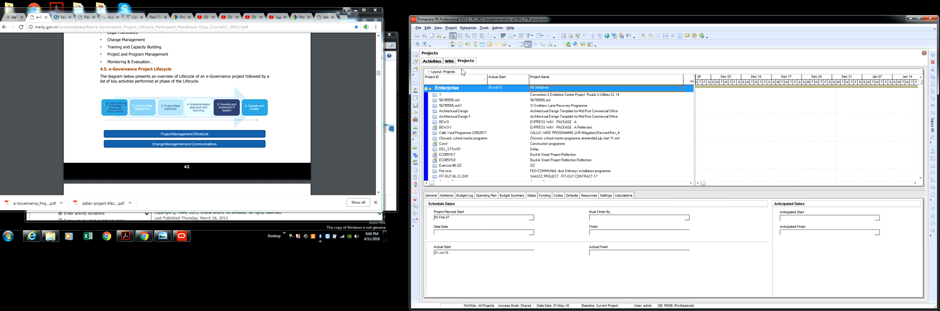
pyautogui.click(440, 62)
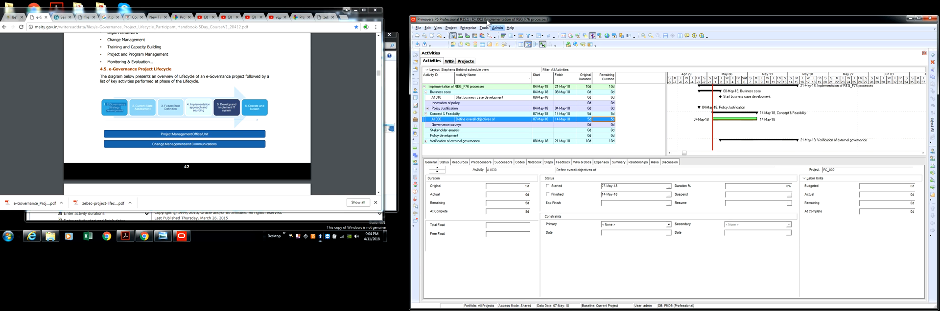
# Return to the projects under SSJ_001 and widen the project table to show the Total Activities and Strategic Priority columns
pyautogui.click(468, 62)
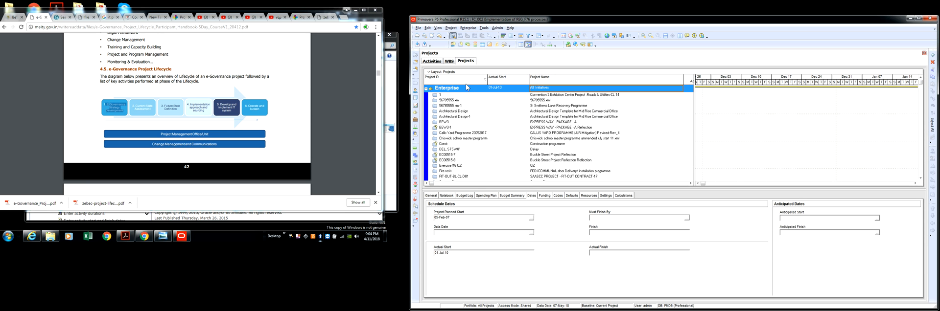
pyautogui.click(574, 145)
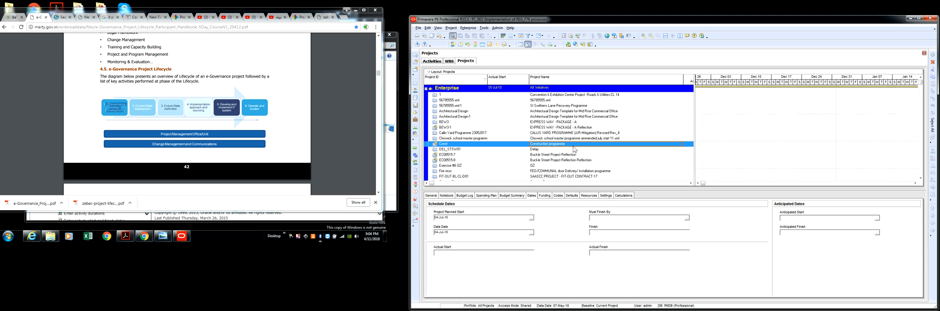
pyautogui.scroll(-3, 573, 147)
pyautogui.scroll(-10, 592, 161)
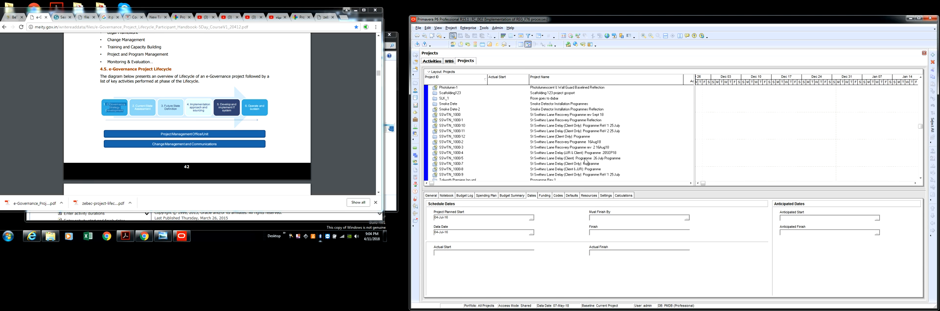
pyautogui.scroll(1, 584, 160)
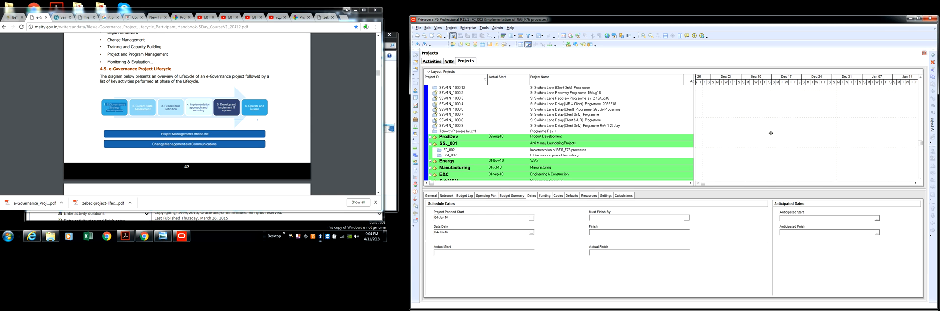
pyautogui.moveTo(811, 140); pyautogui.dragTo(799, 140)
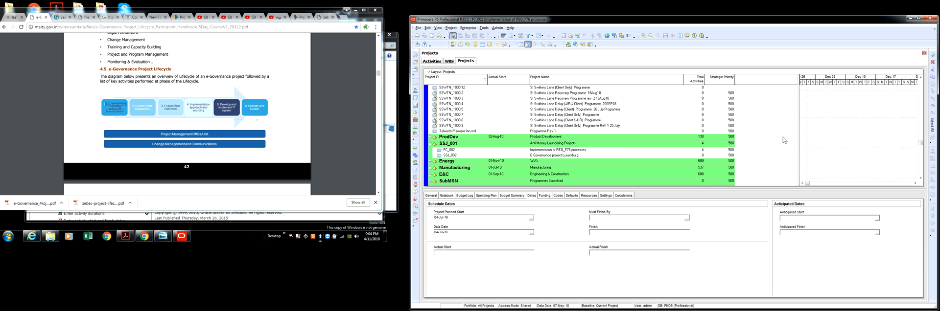
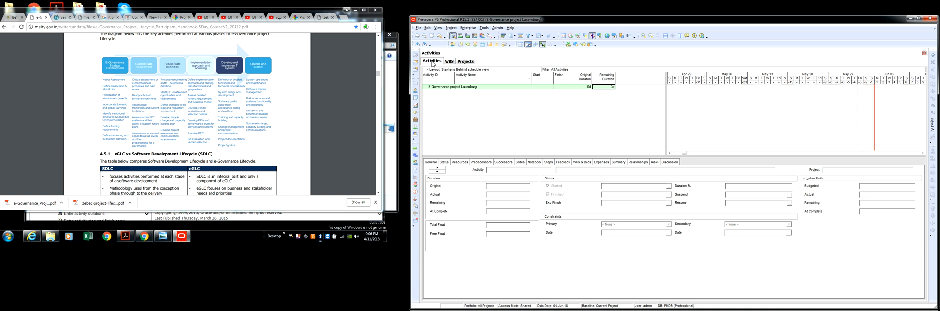
# Display the project's work breakdown structure and add a first WBS element under the E Governance project Luxembourg root
pyautogui.click(449, 61)
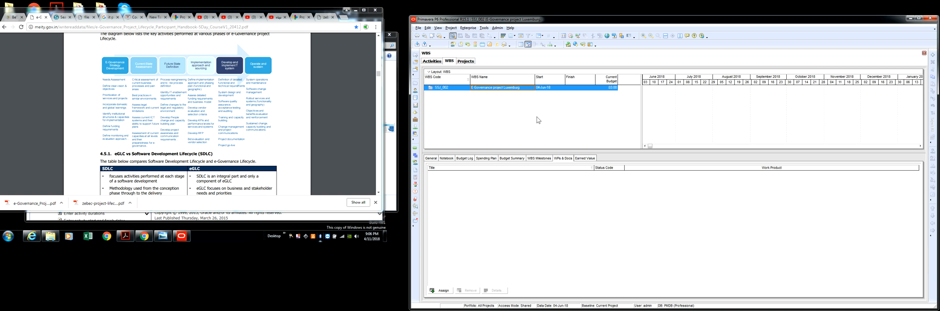
pyautogui.rightClick(506, 90)
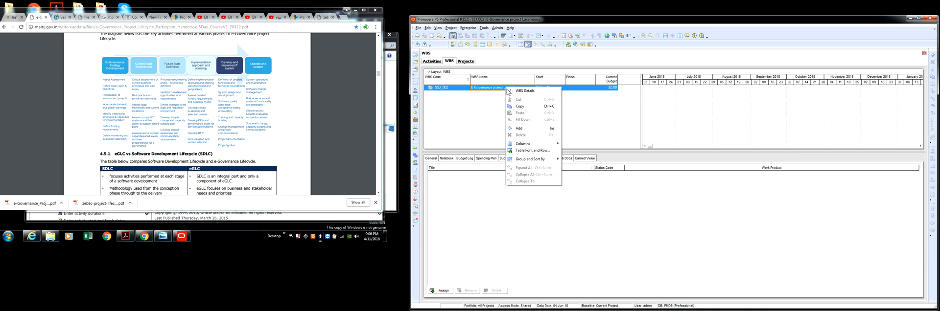
pyautogui.click(519, 128)
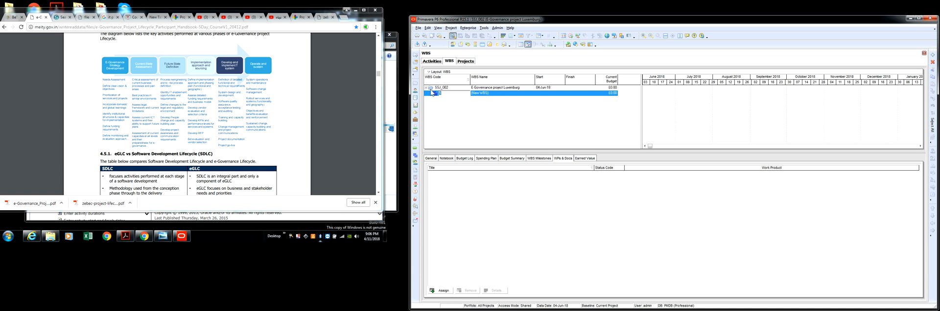
pyautogui.click(461, 88)
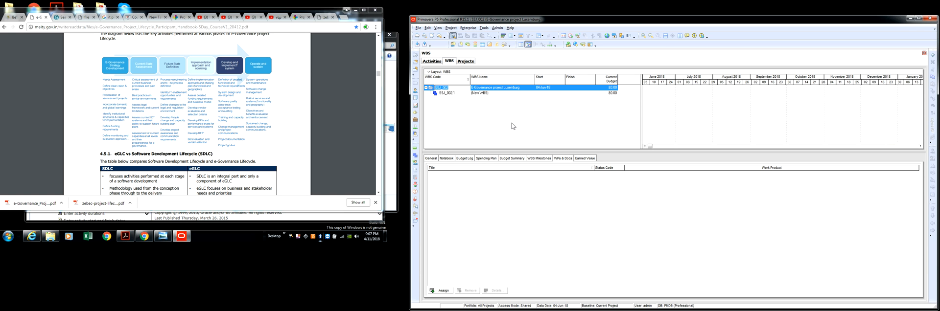
pyautogui.click(485, 93)
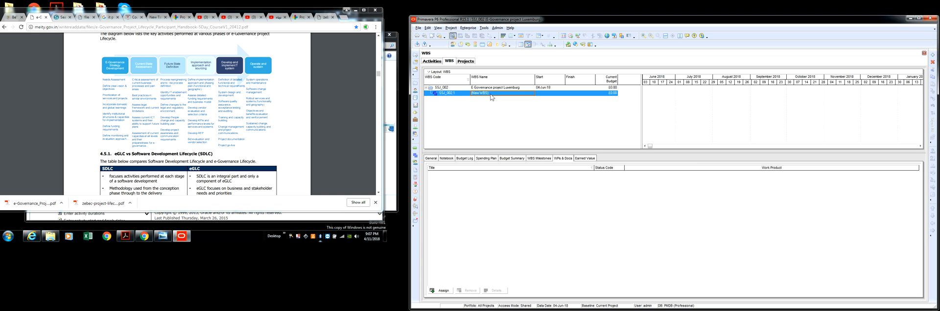
# Add three more WBS elements directly under the E Governance project Luxembourg root
pyautogui.click(491, 88)
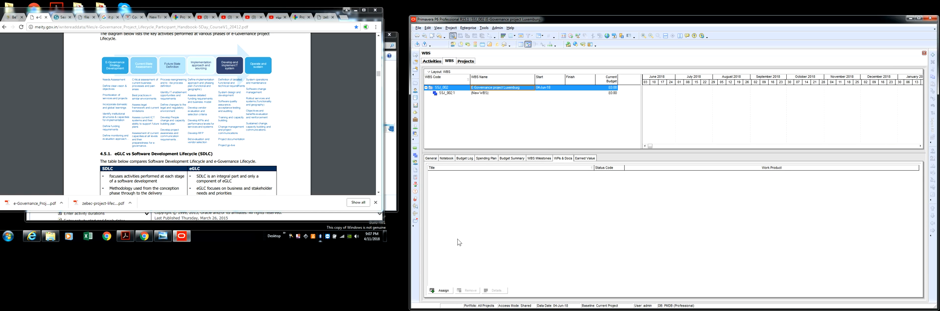
pyautogui.rightClick(490, 89)
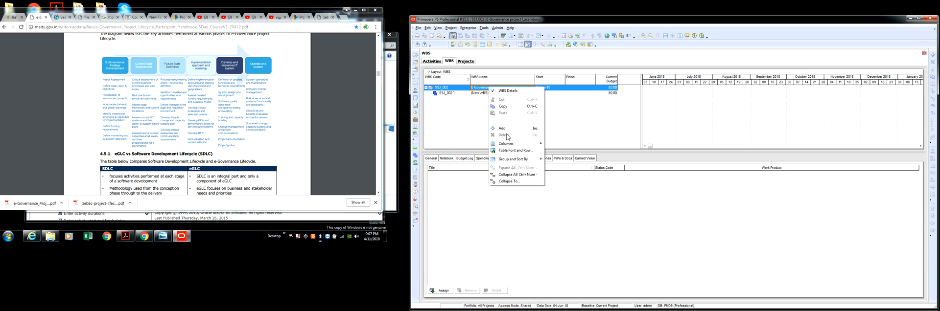
pyautogui.click(509, 132)
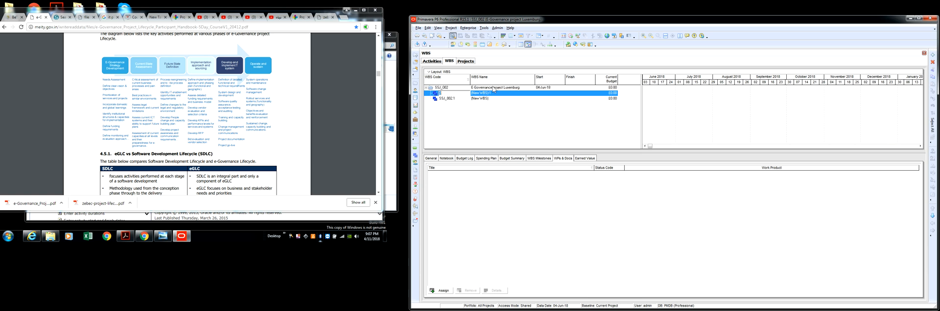
pyautogui.click(495, 88)
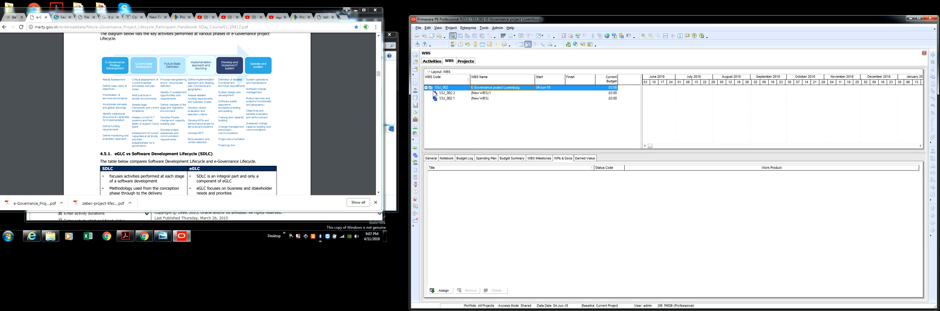
pyautogui.rightClick(484, 89)
pyautogui.click(494, 92)
pyautogui.click(495, 89)
pyautogui.rightClick(494, 88)
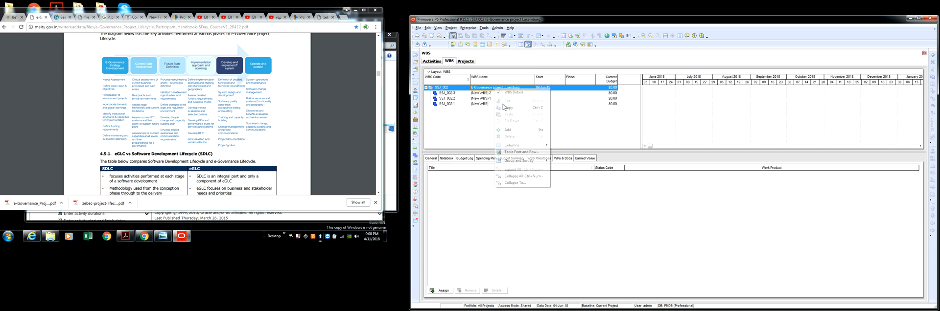
pyautogui.click(515, 129)
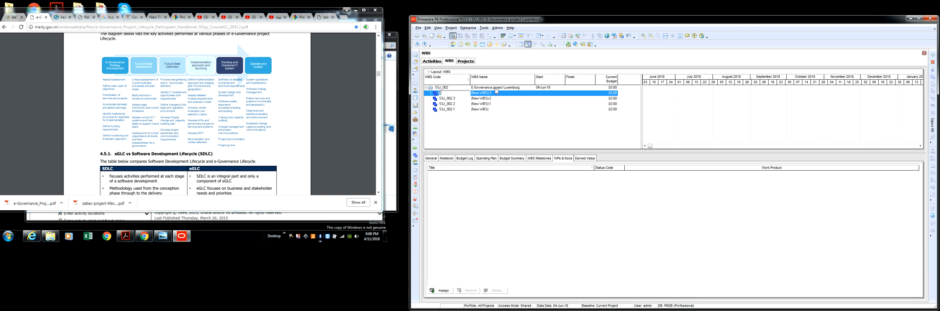
# Add two further WBS elements at the same level under the project root, making six phases
pyautogui.click(495, 88)
pyautogui.rightClick(496, 88)
pyautogui.click(517, 129)
pyautogui.click(497, 88)
pyautogui.rightClick(497, 88)
pyautogui.click(523, 130)
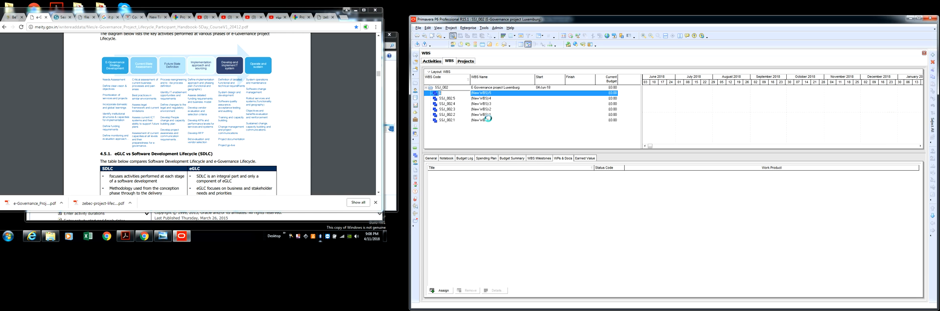
# Move WBS element SSJ_002.1 up to the first place directly under the project root
pyautogui.click(488, 121)
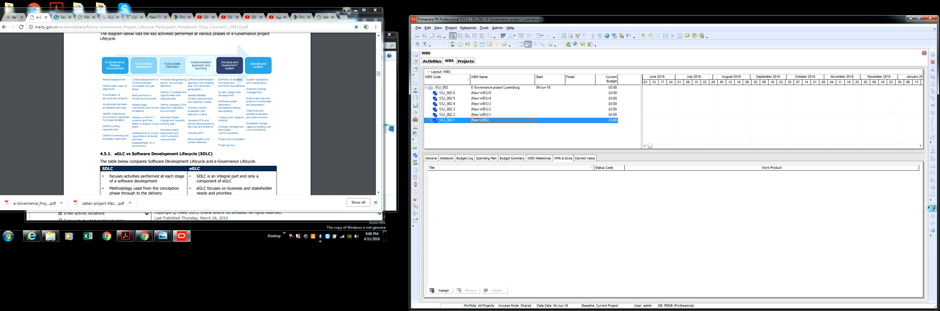
pyautogui.click(932, 209)
pyautogui.click(932, 209)
pyautogui.click(932, 210)
pyautogui.click(932, 209)
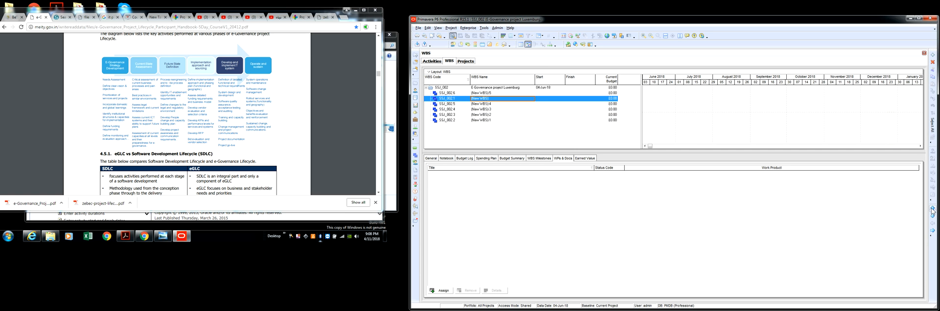
pyautogui.click(933, 209)
# Move WBS element SSJ_002.2 up to the second place, directly below SSJ_002.1
pyautogui.click(493, 120)
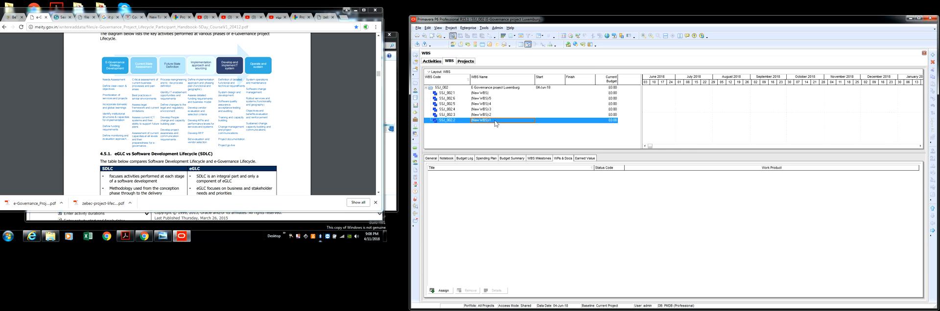
pyautogui.click(932, 209)
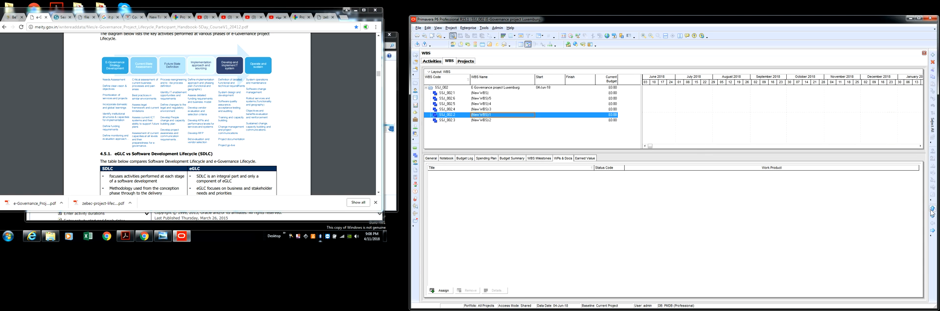
pyautogui.click(932, 209)
pyautogui.click(933, 209)
pyautogui.click(932, 209)
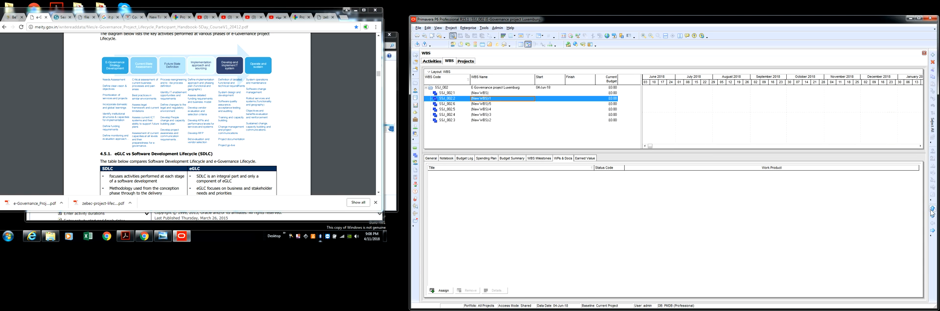
# Move WBS element SSJ_002.3 up to the third place, directly below SSJ_002.2
pyautogui.click(489, 120)
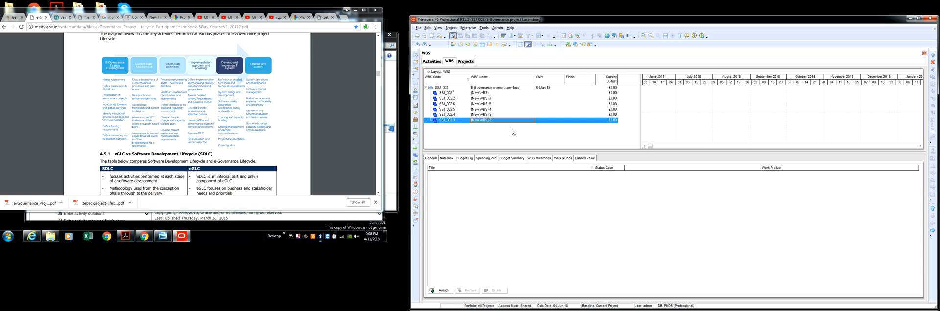
pyautogui.click(932, 209)
pyautogui.click(932, 209)
pyautogui.click(932, 209)
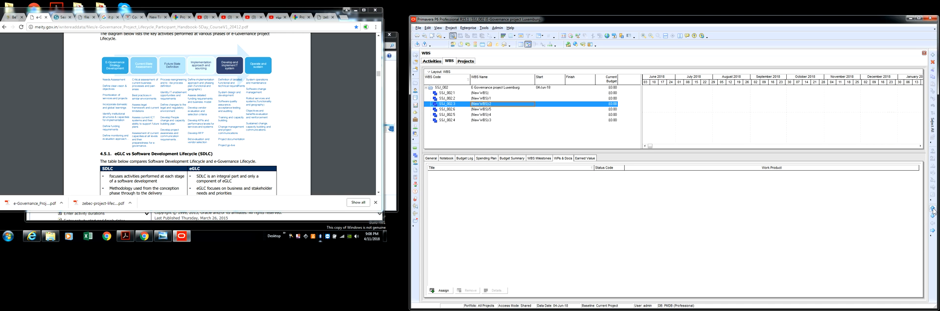
# Move SSJ_002.4 up below SSJ_002.3 and SSJ_002.5 up above SSJ_002.6 to put the WBS codes in ascending order
pyautogui.click(484, 121)
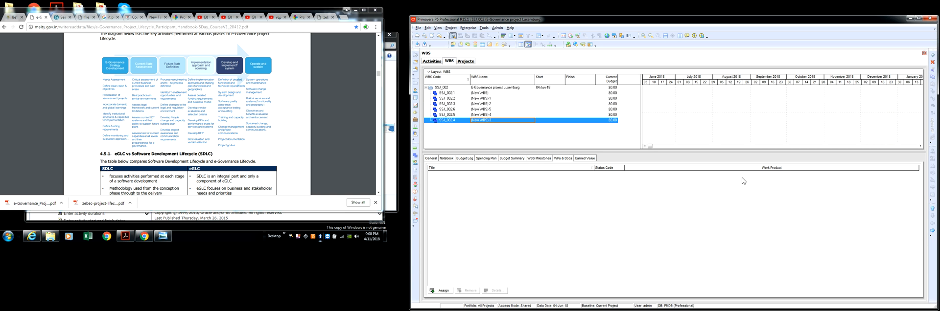
pyautogui.click(932, 209)
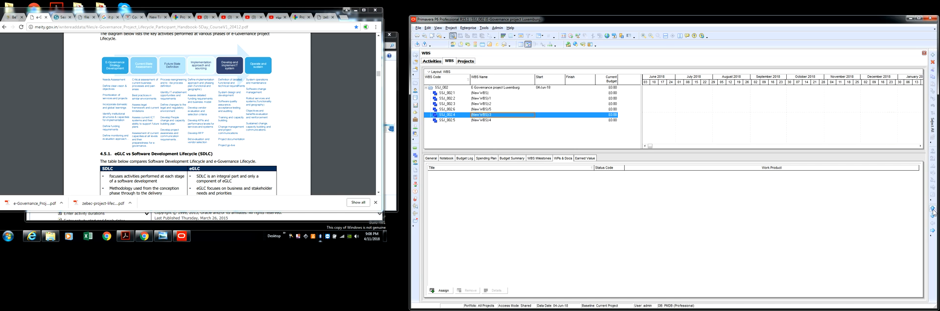
pyautogui.click(933, 211)
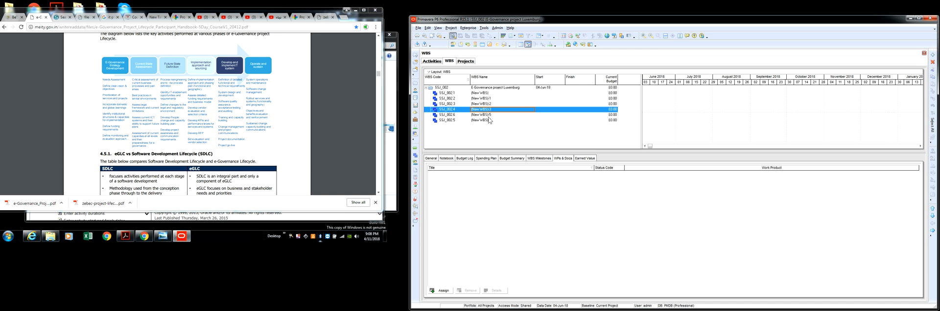
pyautogui.click(487, 121)
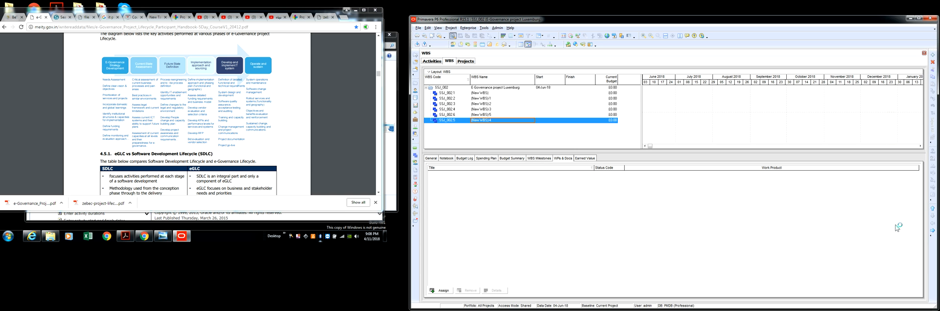
pyautogui.click(932, 211)
pyautogui.click(932, 211)
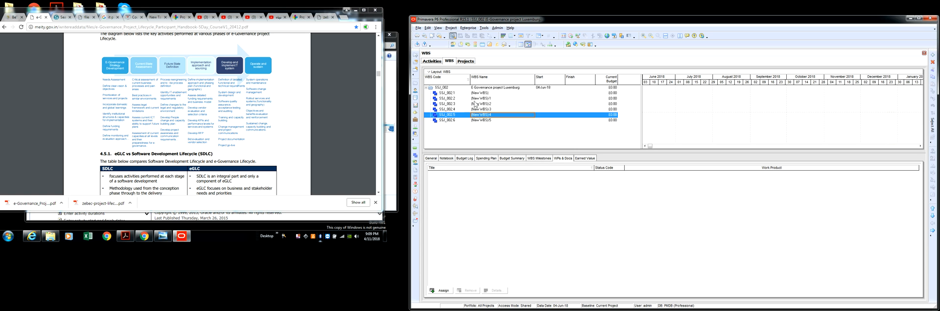
# Rename SSJ_002.1 as "E governance strategy Development" and SSJ_002.2 as "Current state assessment"
pyautogui.click(502, 93)
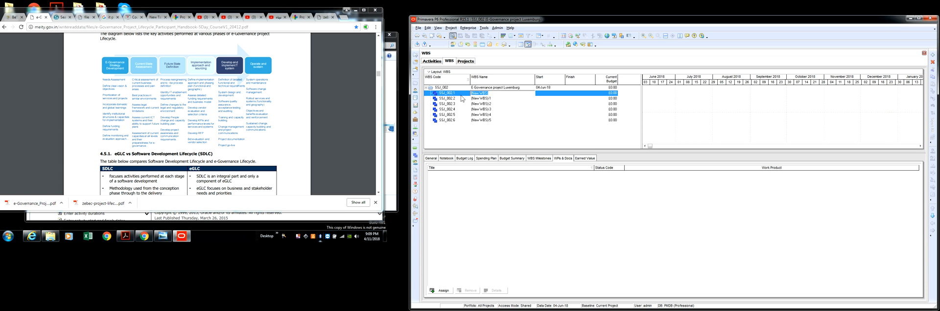
pyautogui.write('E')
pyautogui.click(494, 99)
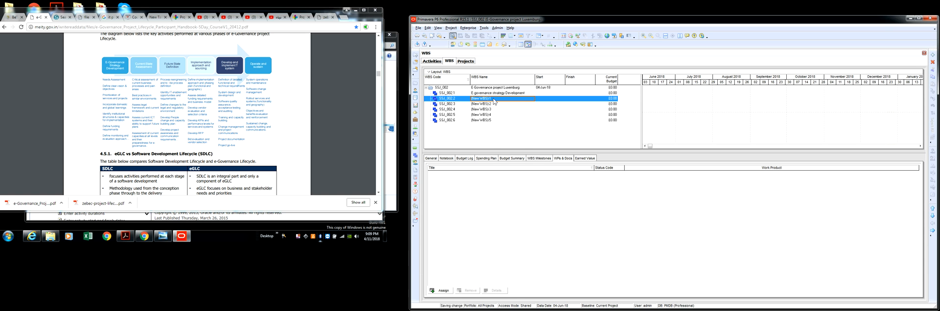
pyautogui.click(494, 100)
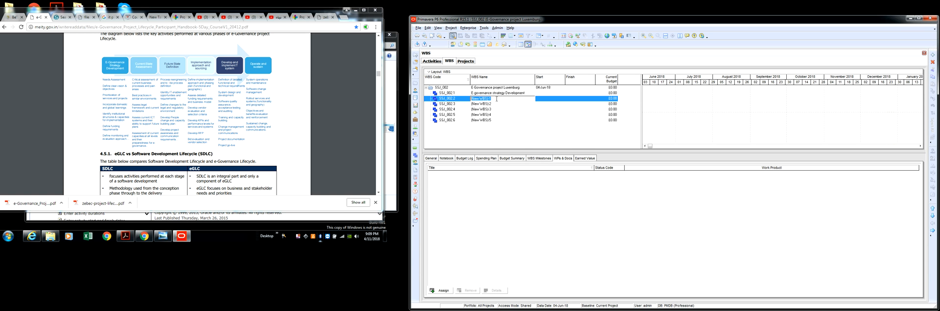
pyautogui.write('Current state assessment')
pyautogui.press('Return')
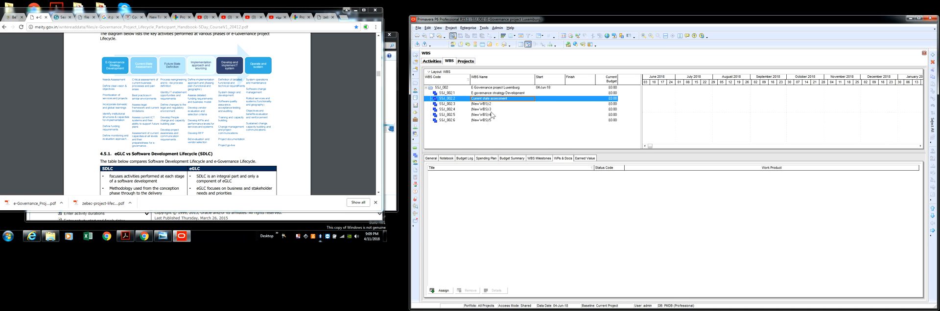
# Rename WBS element SSJ_002.3 as "Future state definition"
pyautogui.click(497, 103)
pyautogui.click(497, 104)
pyautogui.moveTo(497, 103); pyautogui.dragTo(466, 104)
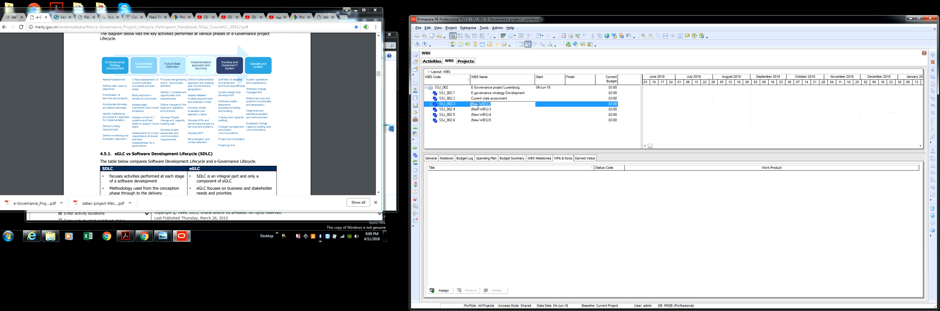
pyautogui.write('Future state definition')
pyautogui.press('Return')
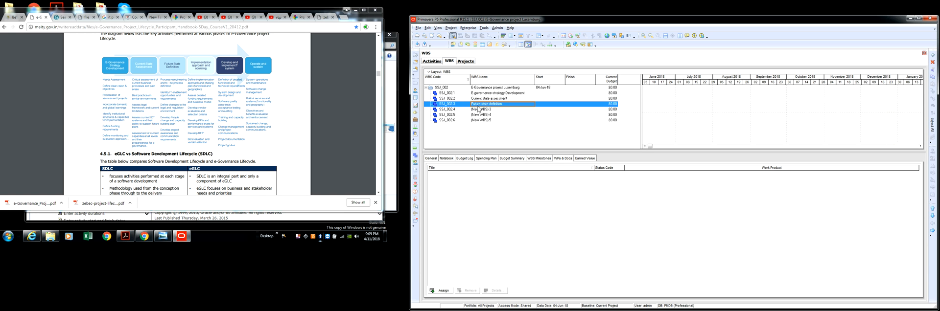
# Rename WBS element SSJ_002.4 as "Implementation approach & sourcing"
pyautogui.click(501, 111)
pyautogui.click(501, 112)
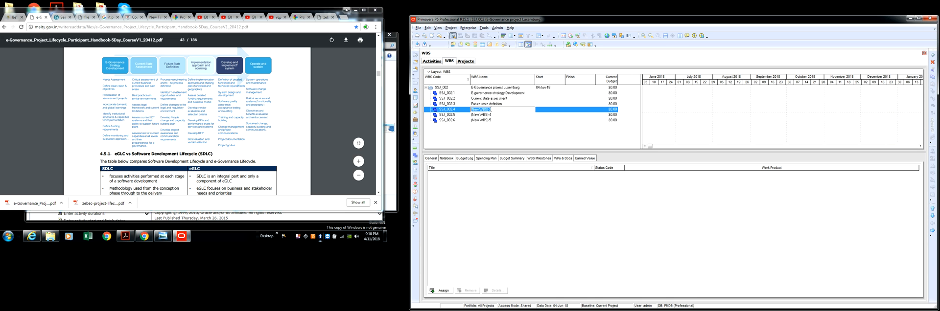
pyautogui.write('Im')
pyautogui.press('Return')
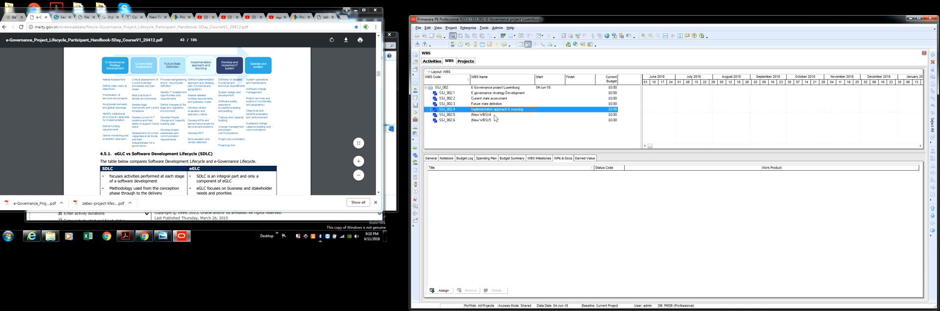
# Rename WBS element SSJ_002.5 as "Development and implementation of IT system"
pyautogui.doubleClick(493, 117)
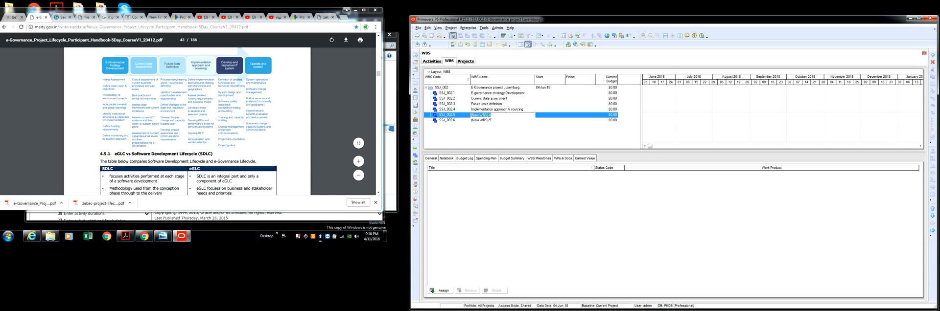
pyautogui.write('Development and impl')
pyautogui.write('ementation of IT syste')
pyautogui.press('Return')
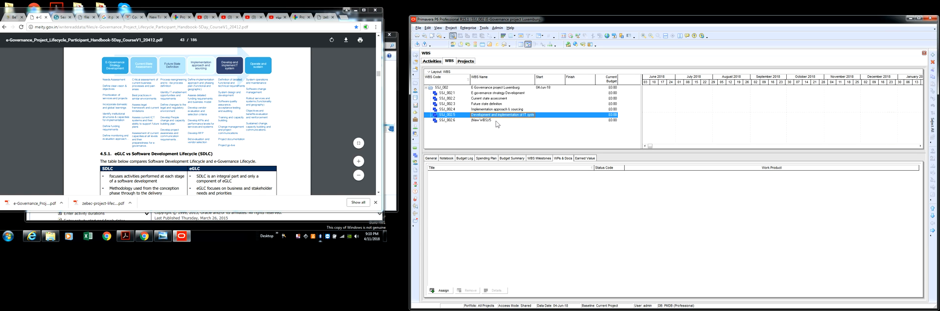
# Rename WBS element SSJ_002.6 as "Operate & sustain"
pyautogui.click(495, 120)
pyautogui.click(494, 120)
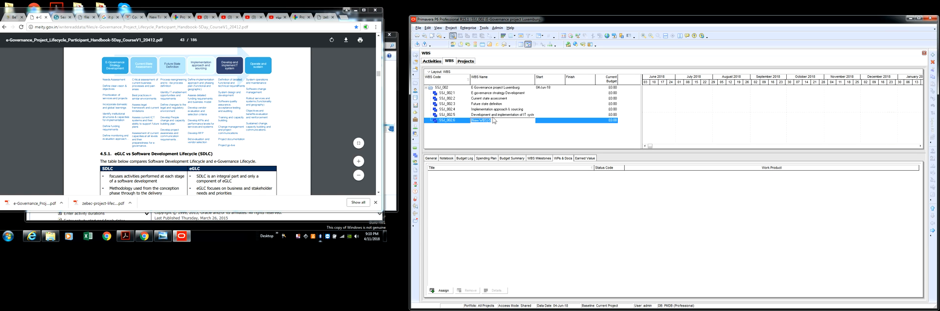
pyautogui.write('Operate & sustain')
pyautogui.press('Return')
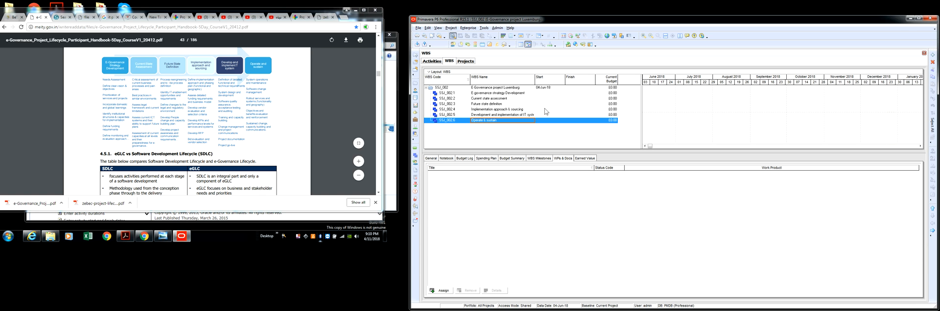
# Widen the WBS Name column and enlarge the WBS table area next to the Gantt chart
pyautogui.moveTo(534, 78); pyautogui.dragTo(571, 79)
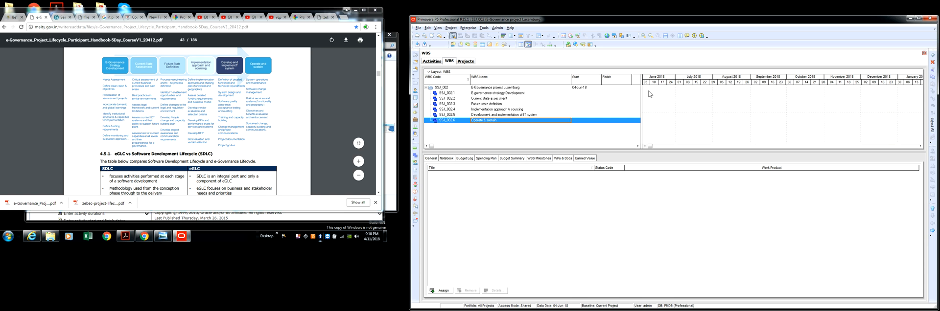
pyautogui.moveTo(641, 93); pyautogui.dragTo(730, 93)
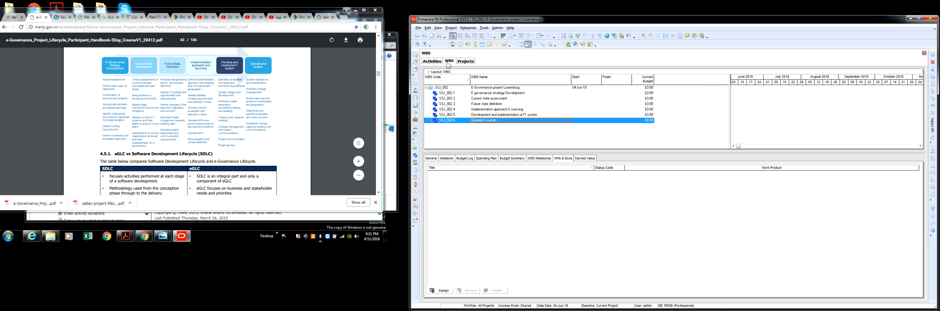
# Show the project's activities, expand the E-Governance project Luxemburg and sort its WBS phases by Activity ID
pyautogui.click(465, 61)
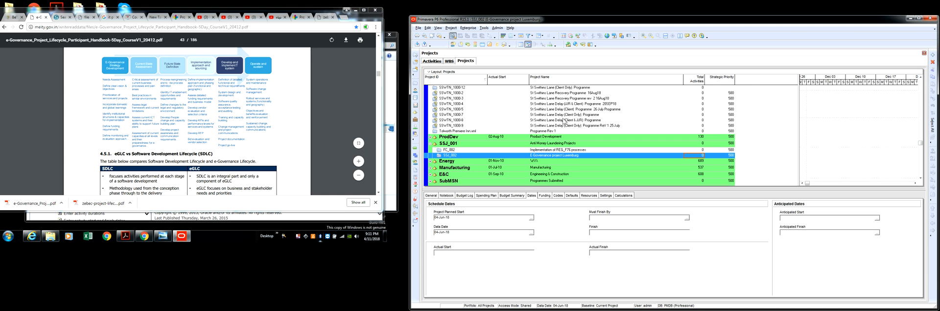
pyautogui.click(448, 61)
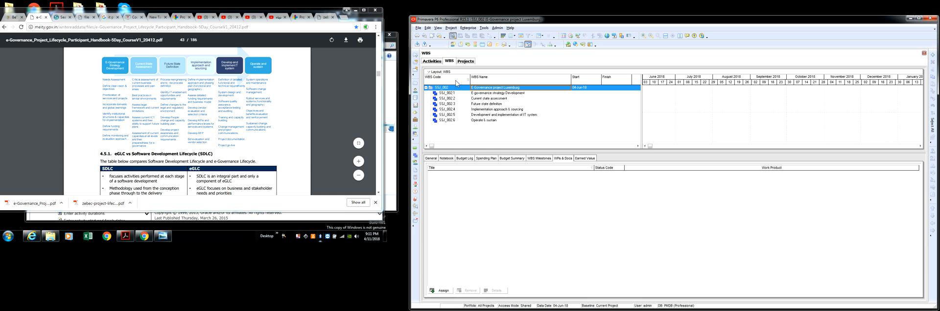
pyautogui.click(431, 61)
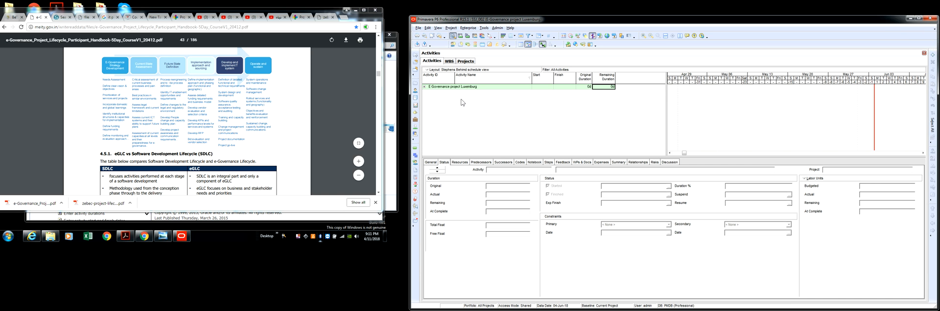
pyautogui.click(424, 86)
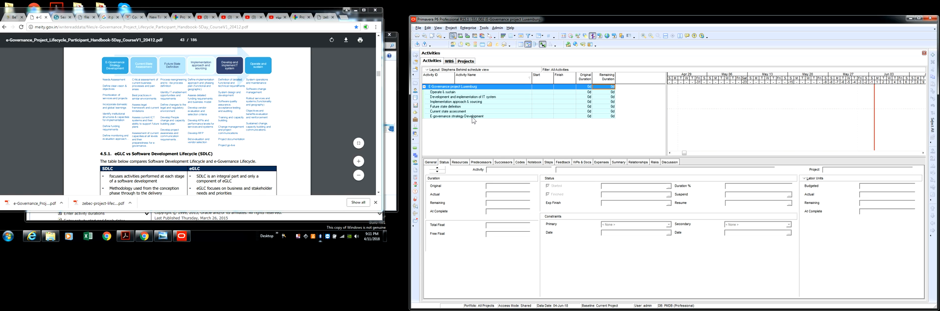
pyautogui.click(434, 78)
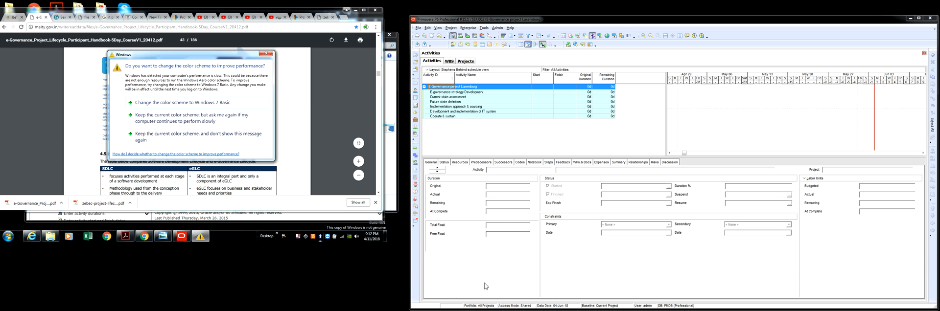
# Dismiss the Windows color scheme message and add a new activity directly under the E-Governance project Luxemburg
pyautogui.click(266, 53)
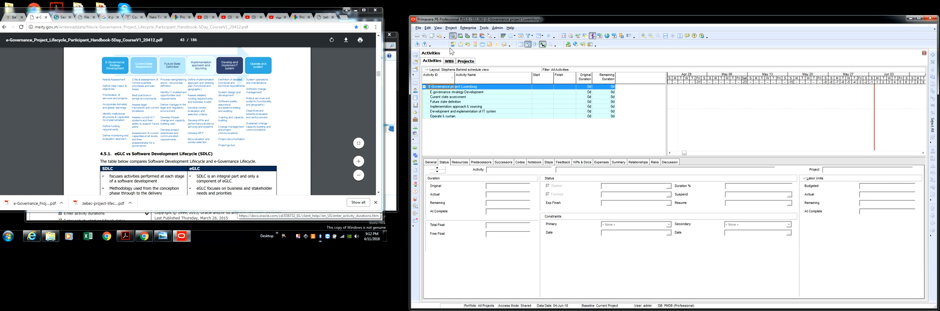
pyautogui.rightClick(473, 87)
pyautogui.click(493, 129)
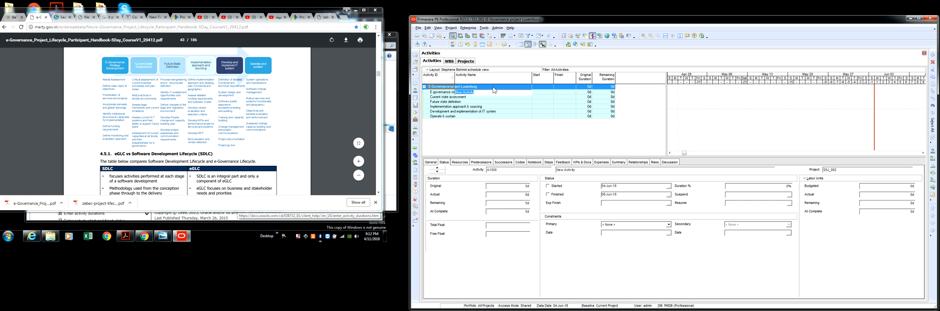
pyautogui.press('Insert')
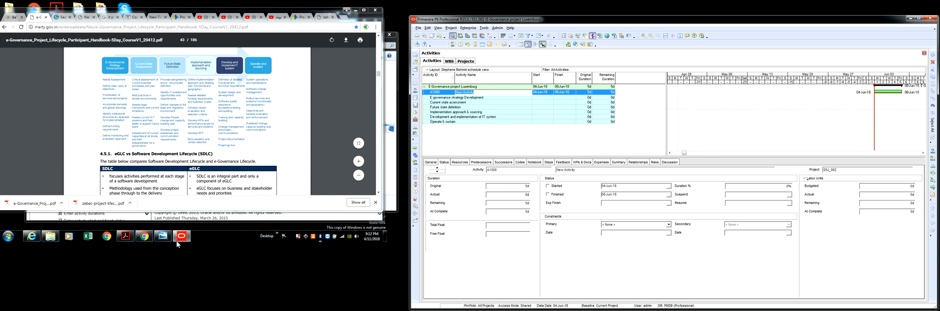
pyautogui.rightClick(299, 238)
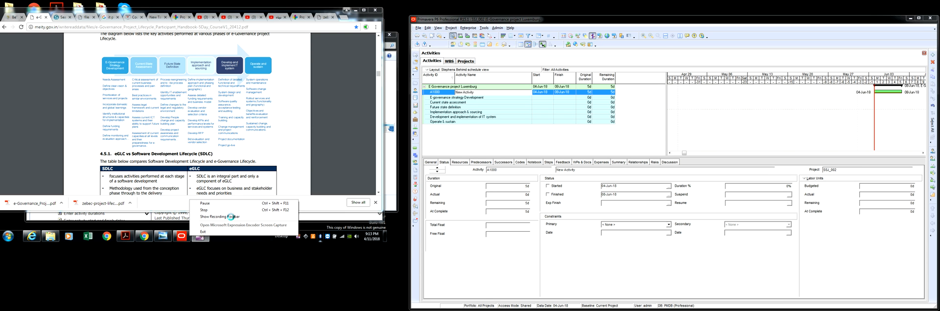
pyautogui.click(232, 219)
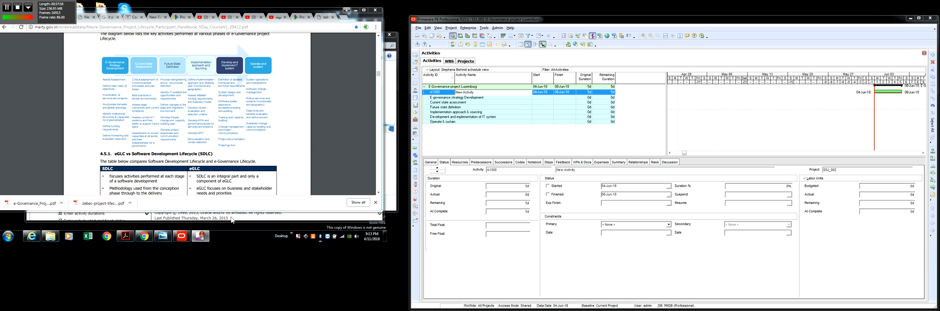